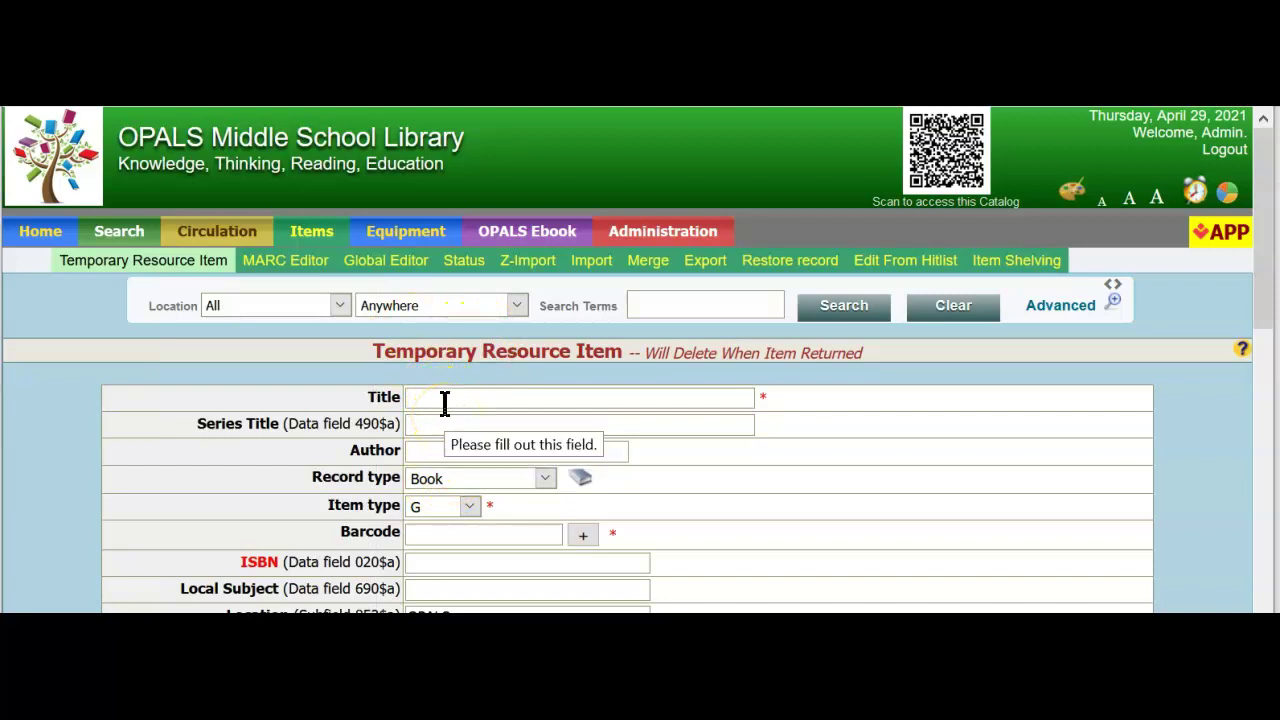
Assign barcode TEMP0001 to the temporary item, using the Temporay Resource Items vendor with range TEMP0001 - TEMP1000
{"action": "scroll", "coordinate": [445, 402], "scroll_direction": "down", "scroll_amount": 1}
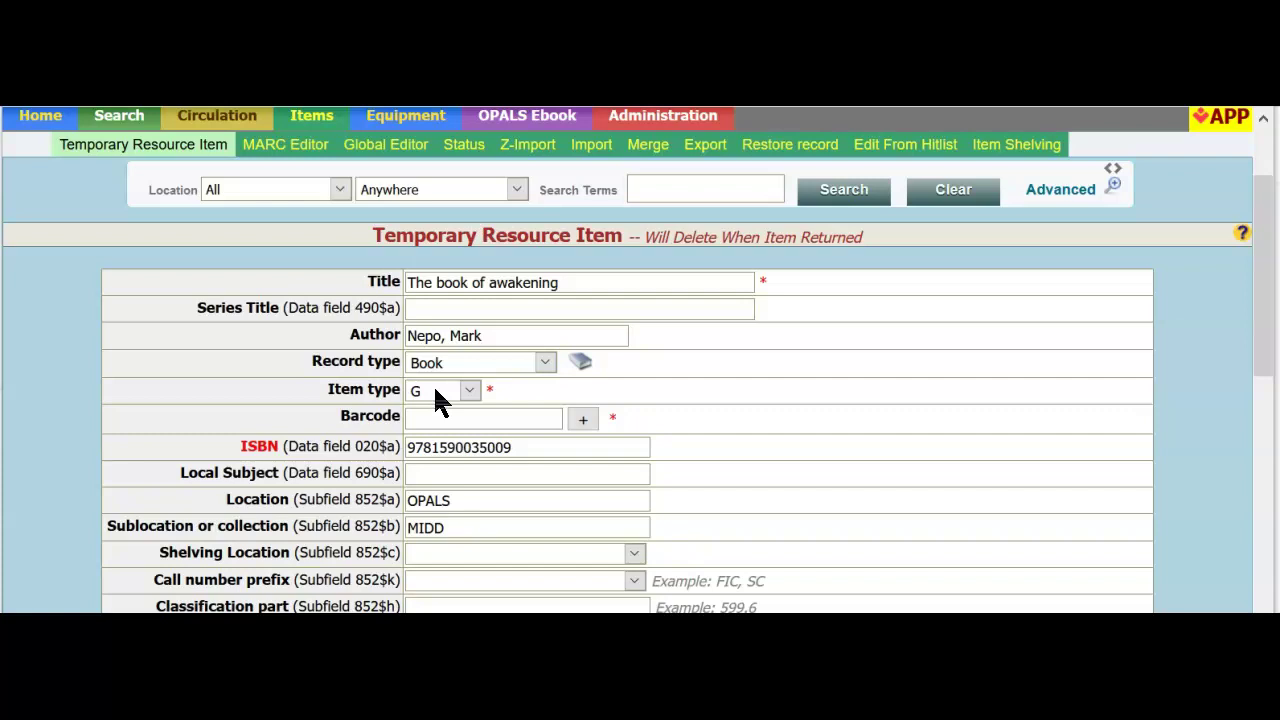
{"action": "left_click", "coordinate": [429, 418]}
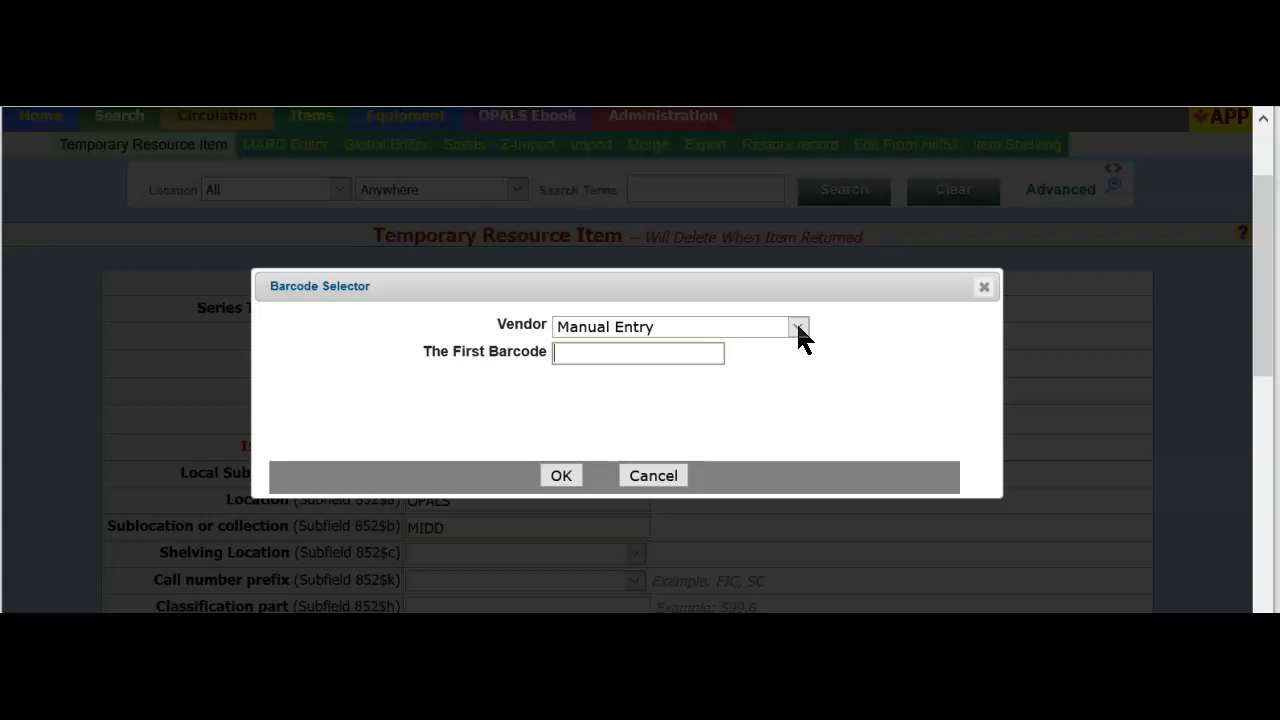
{"action": "left_click", "coordinate": [798, 326]}
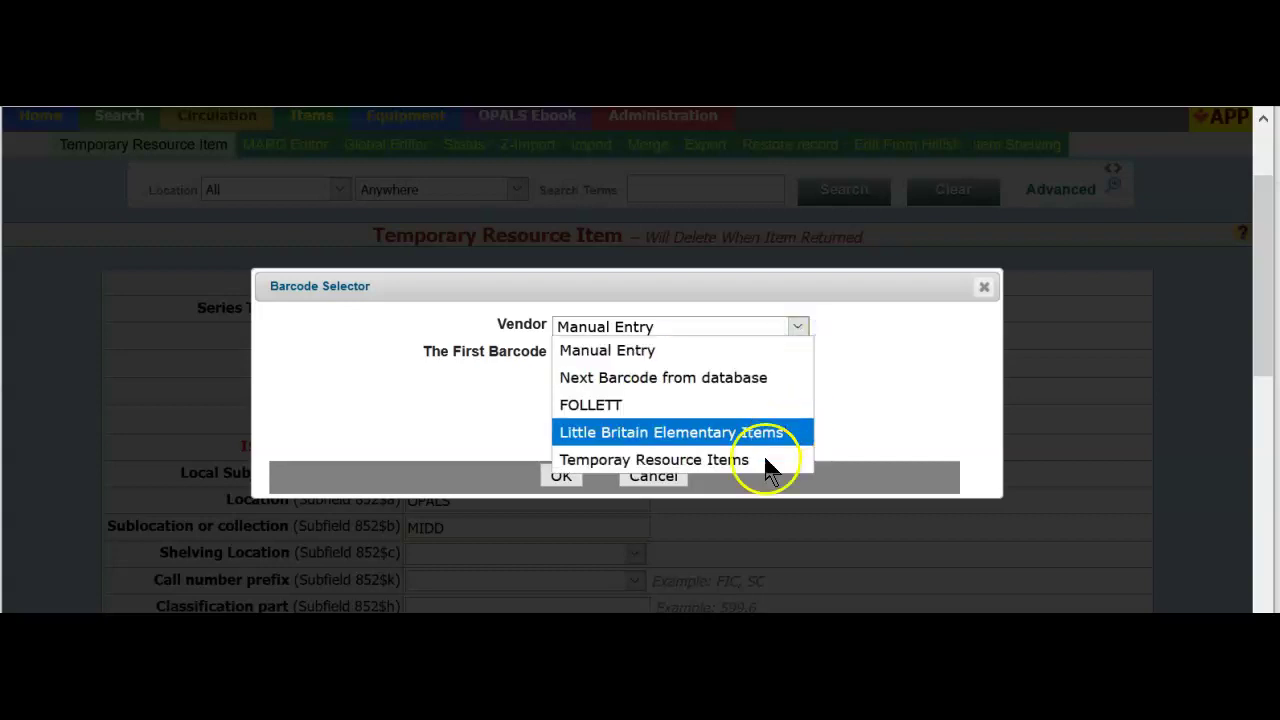
{"action": "left_click", "coordinate": [642, 459]}
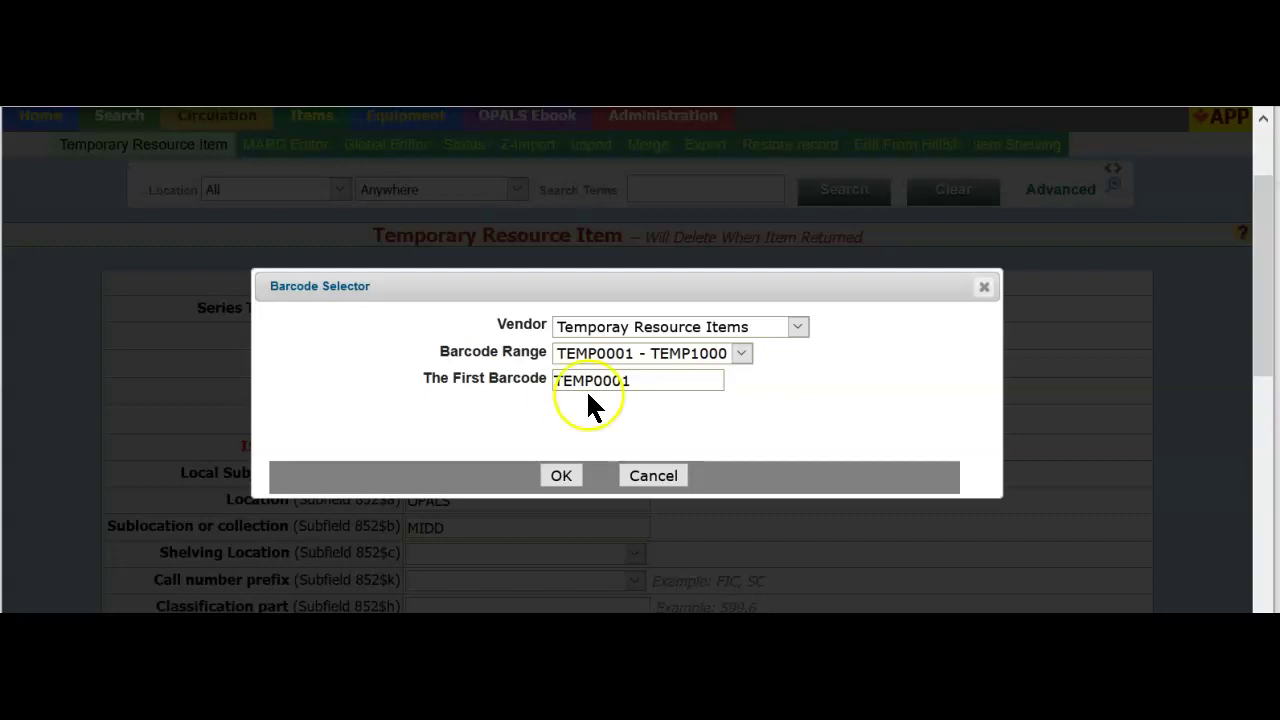
{"action": "left_click", "coordinate": [561, 476]}
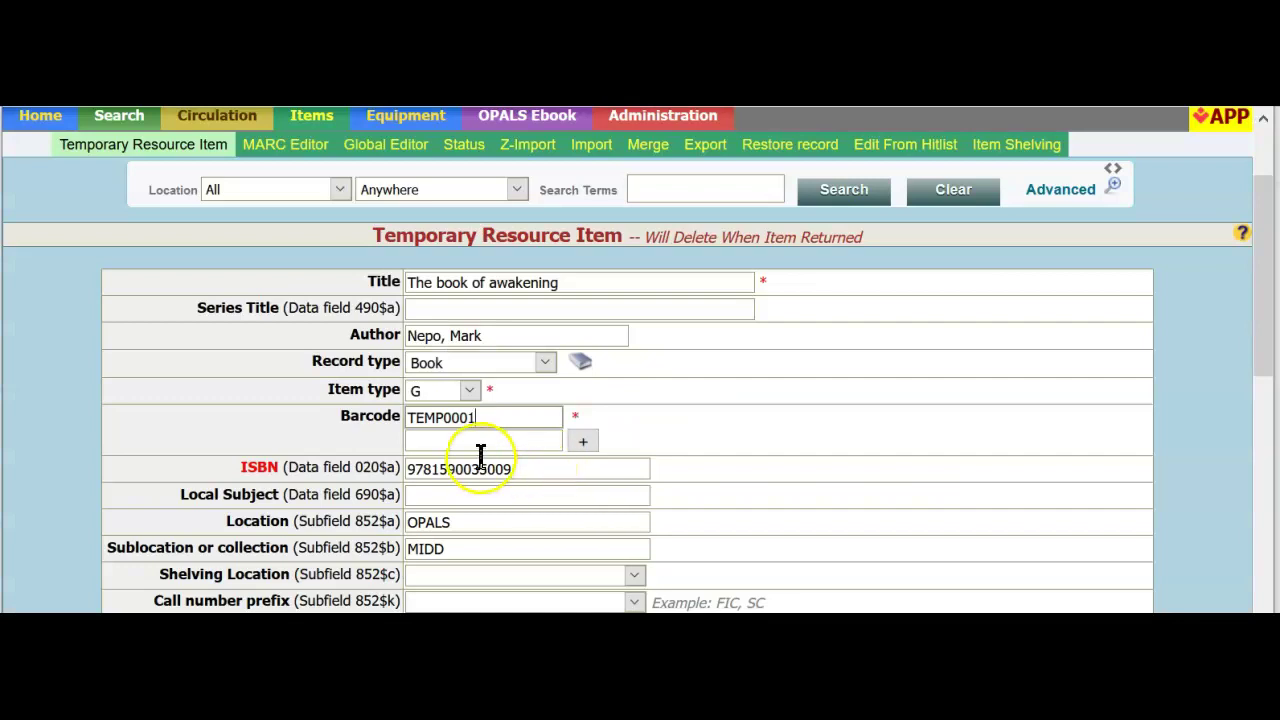
{"action": "left_click", "coordinate": [494, 414]}
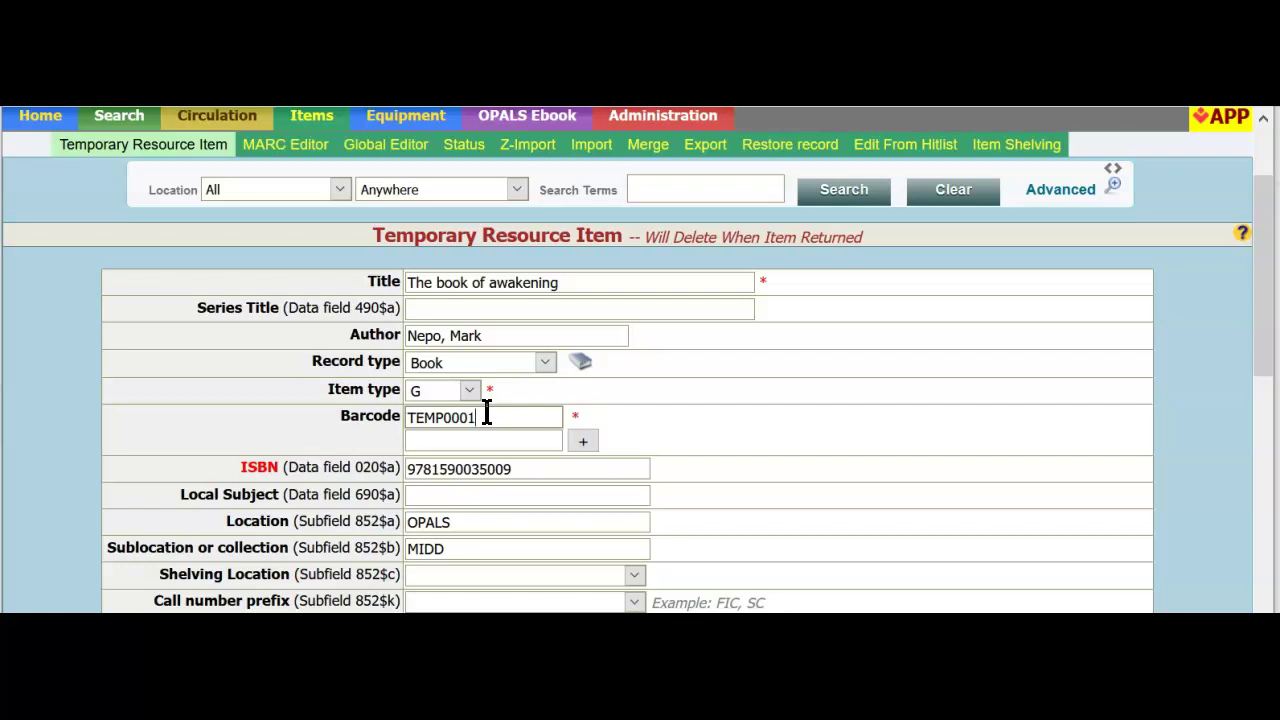
{"action": "left_click", "coordinate": [504, 466]}
Set the temporary item's call number prefix to TEMP
{"action": "scroll", "coordinate": [429, 494], "scroll_direction": "down", "scroll_amount": 1}
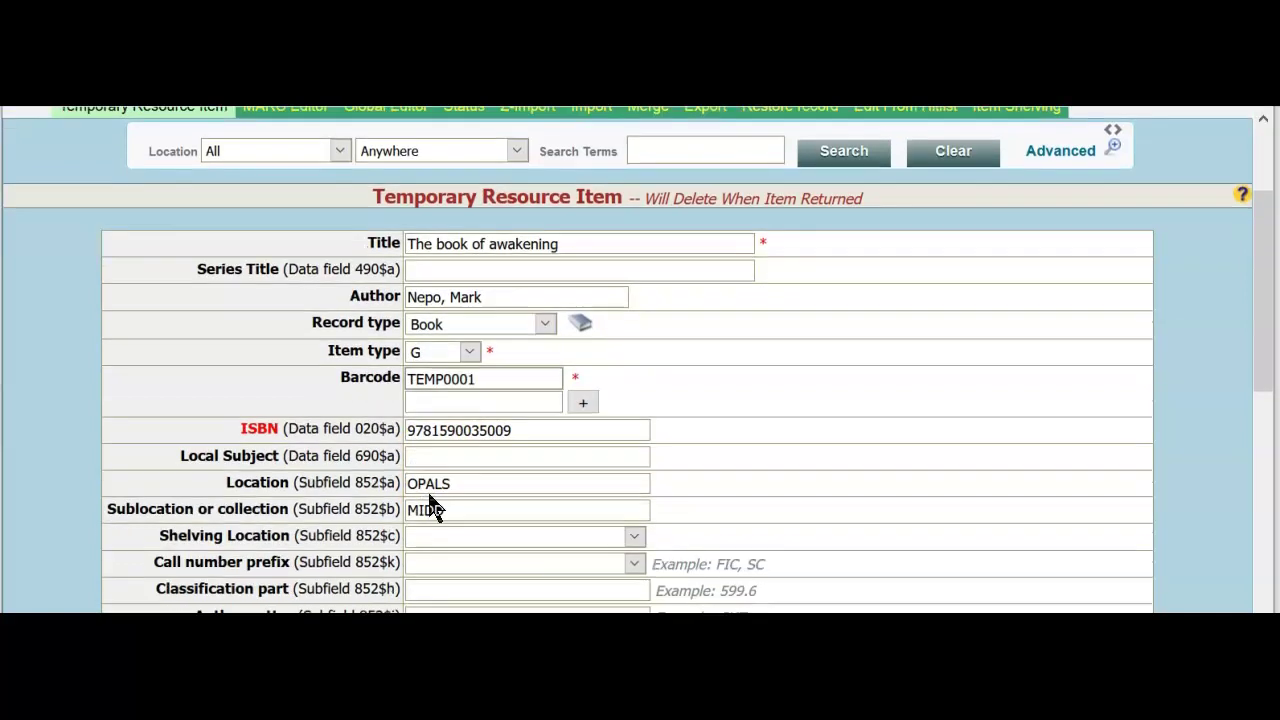
{"action": "left_click", "coordinate": [423, 545]}
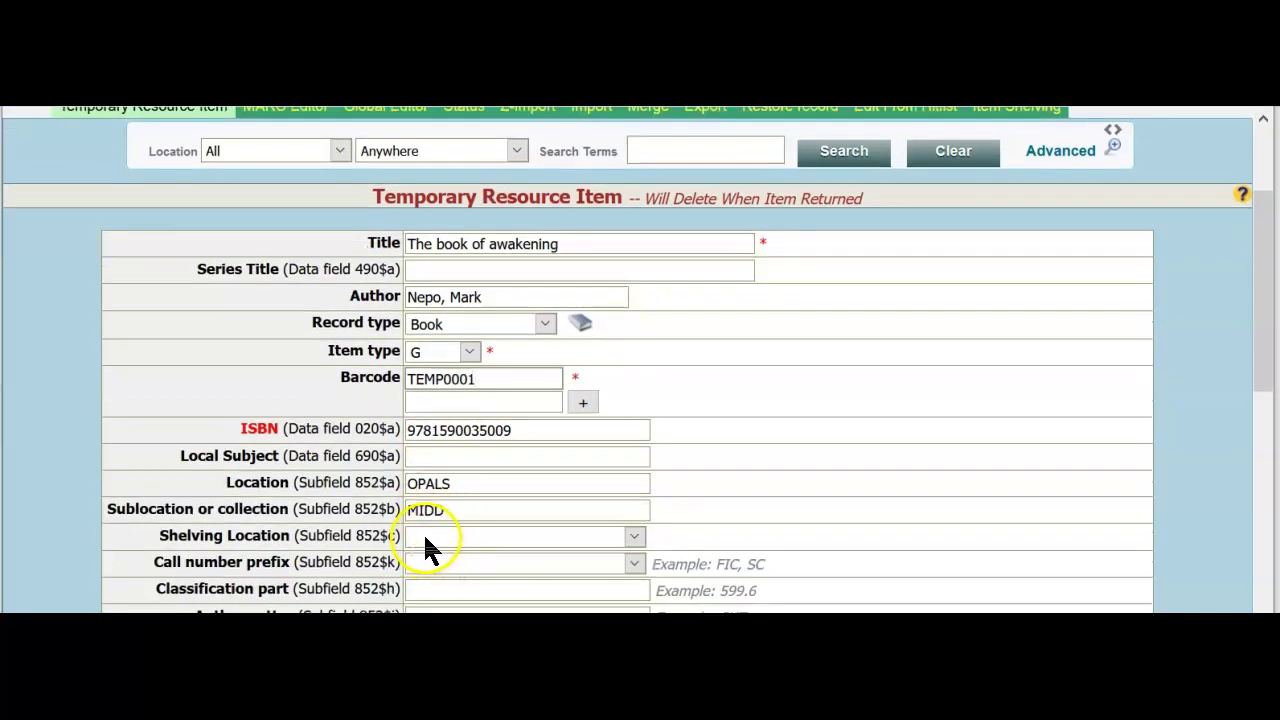
{"action": "scroll", "coordinate": [423, 537], "scroll_direction": "down", "scroll_amount": 1}
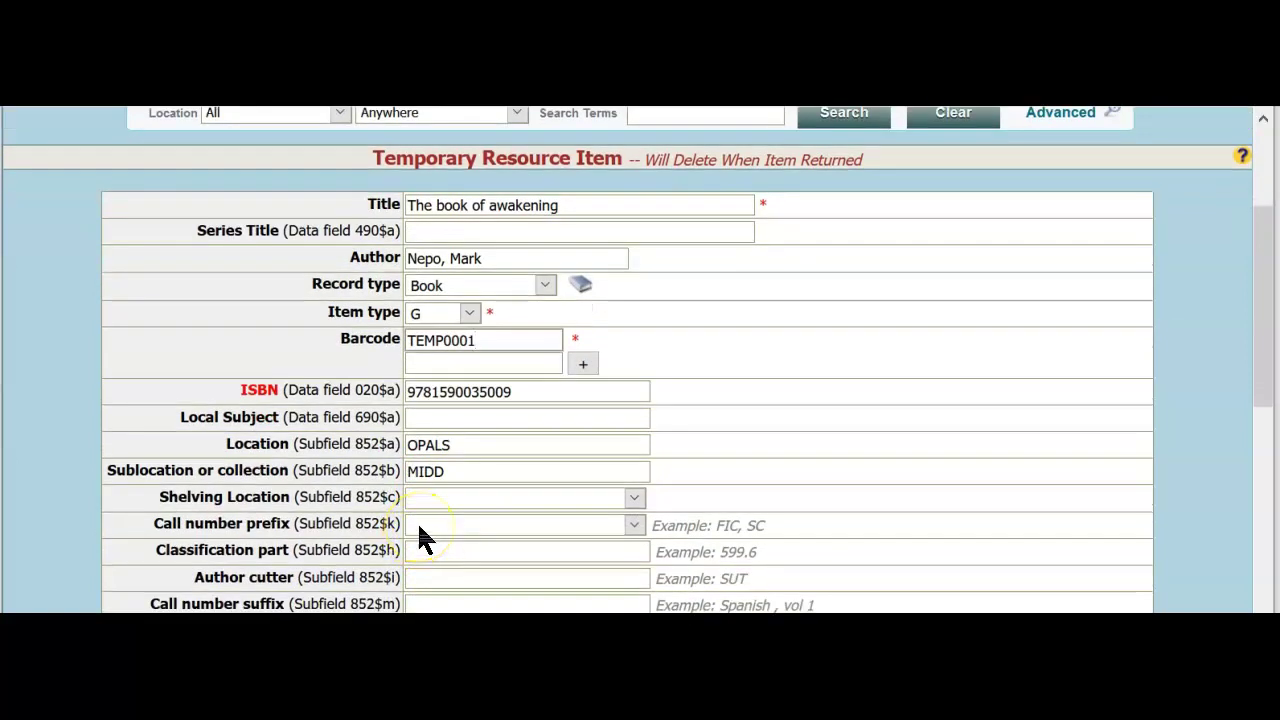
{"action": "left_click", "coordinate": [634, 525]}
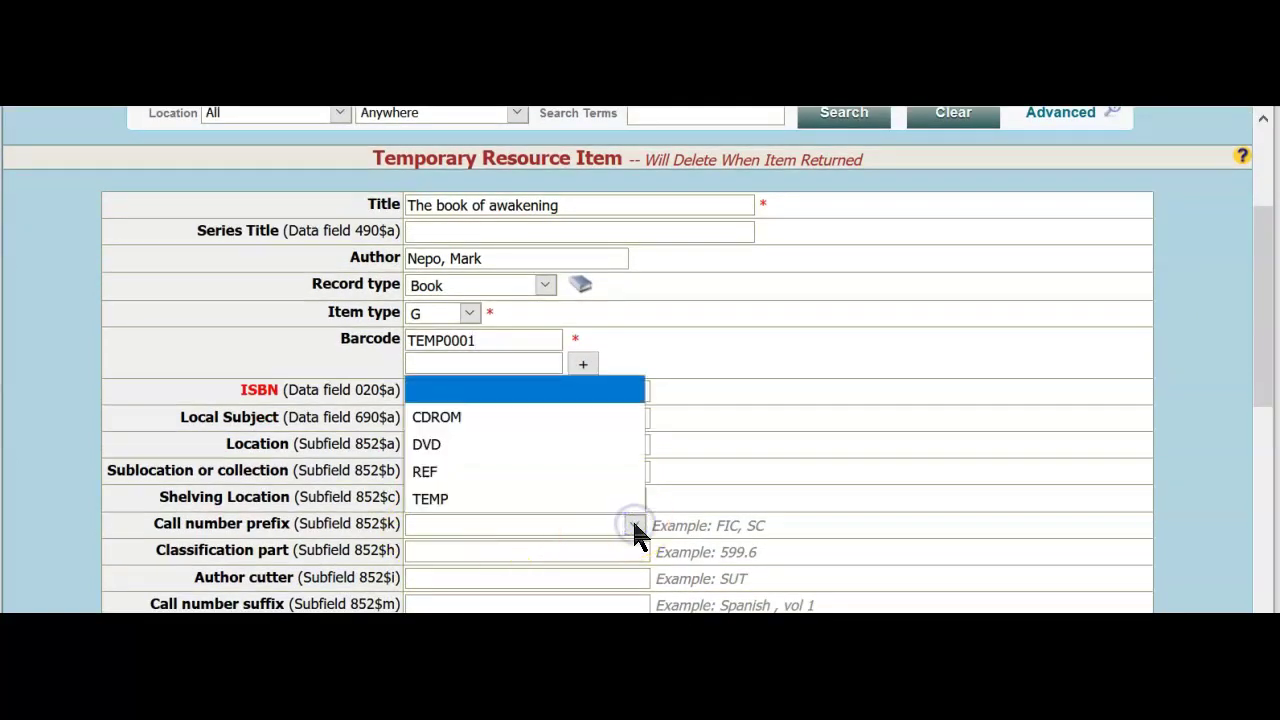
{"action": "left_click", "coordinate": [440, 497]}
{"action": "left_click", "coordinate": [556, 577]}
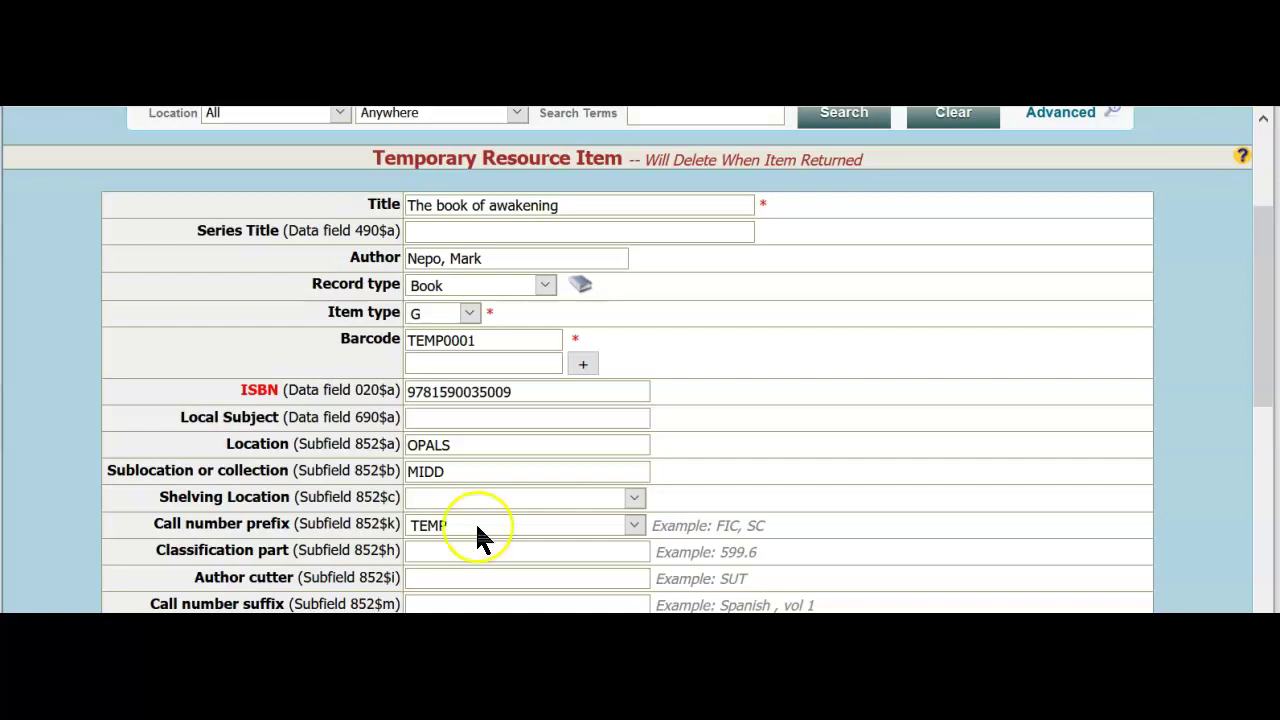
{"action": "scroll", "coordinate": [480, 528], "scroll_direction": "down", "scroll_amount": 1}
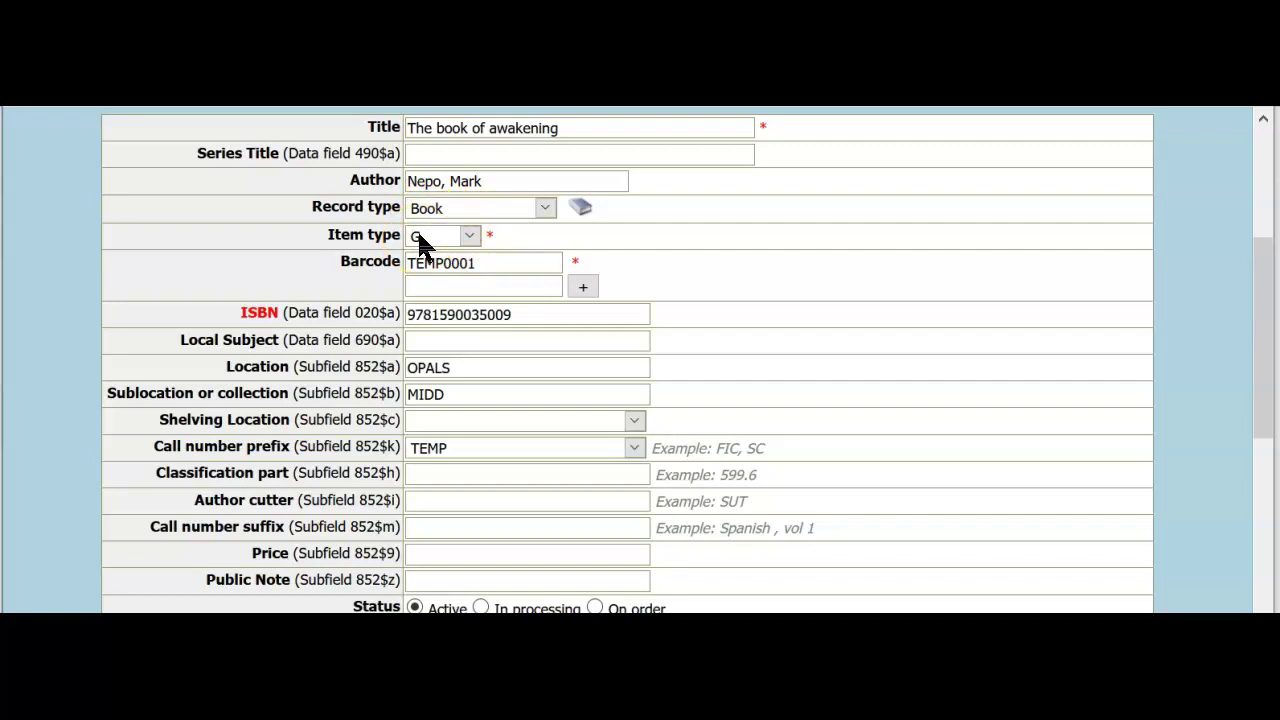
Save the temporary resource item as a new record and dismiss the resulting message
{"action": "left_click", "coordinate": [445, 263]}
{"action": "left_click", "coordinate": [466, 319]}
{"action": "left_click", "coordinate": [481, 318]}
{"action": "scroll", "coordinate": [428, 476], "scroll_direction": "down", "scroll_amount": 1}
{"action": "scroll", "coordinate": [428, 486], "scroll_direction": "down", "scroll_amount": 1}
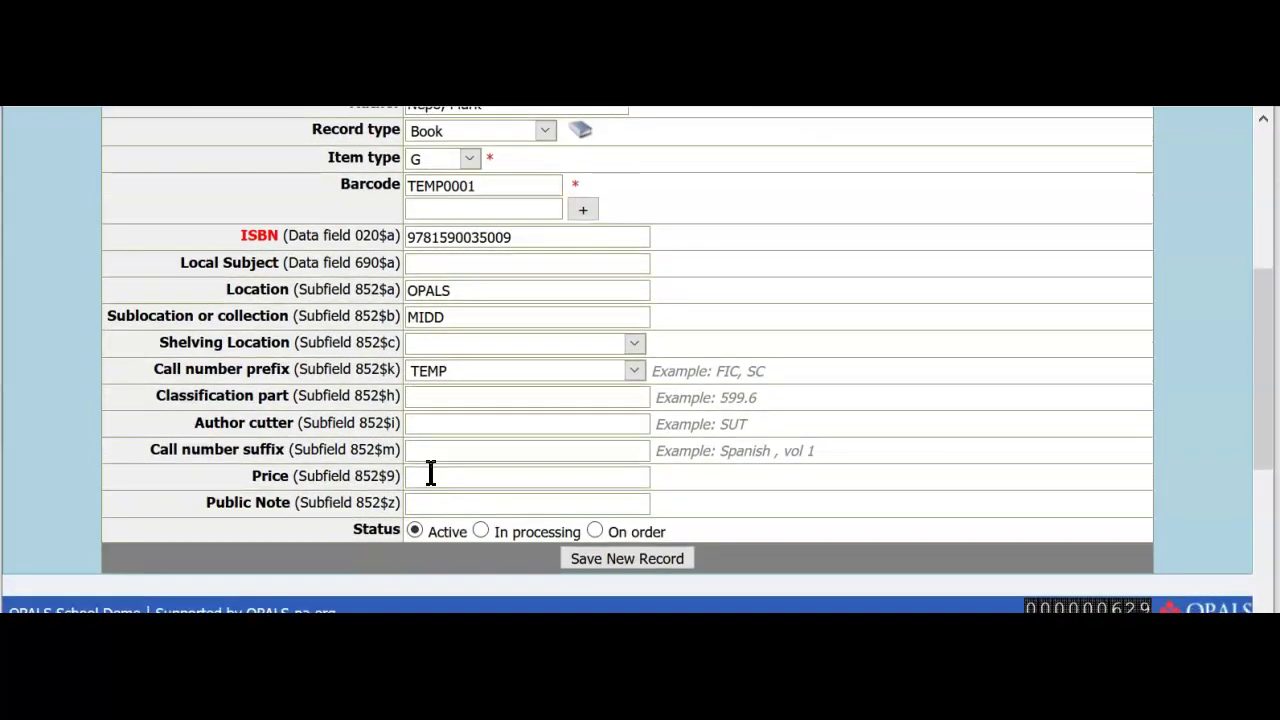
{"action": "left_click", "coordinate": [624, 559]}
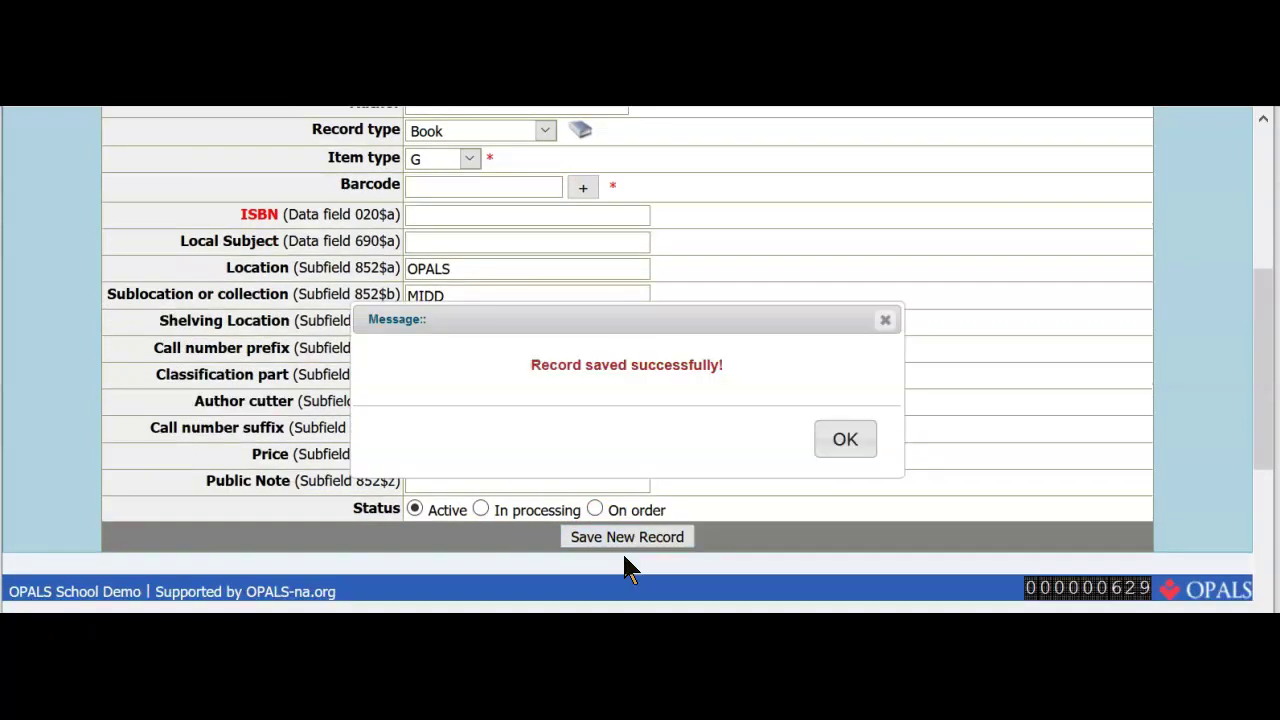
{"action": "left_click", "coordinate": [846, 441]}
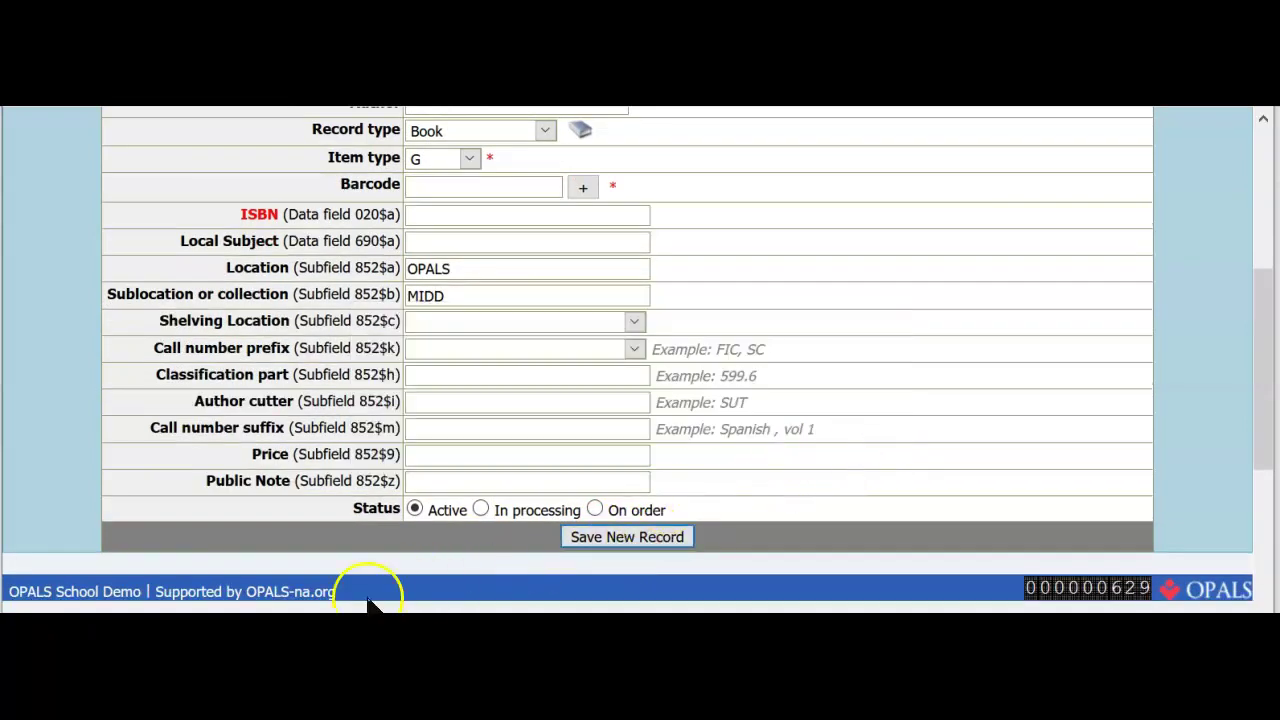
Search all locations in the library catalog by barcode for temp0001 and examine the matching record
{"action": "left_click", "coordinate": [307, 398]}
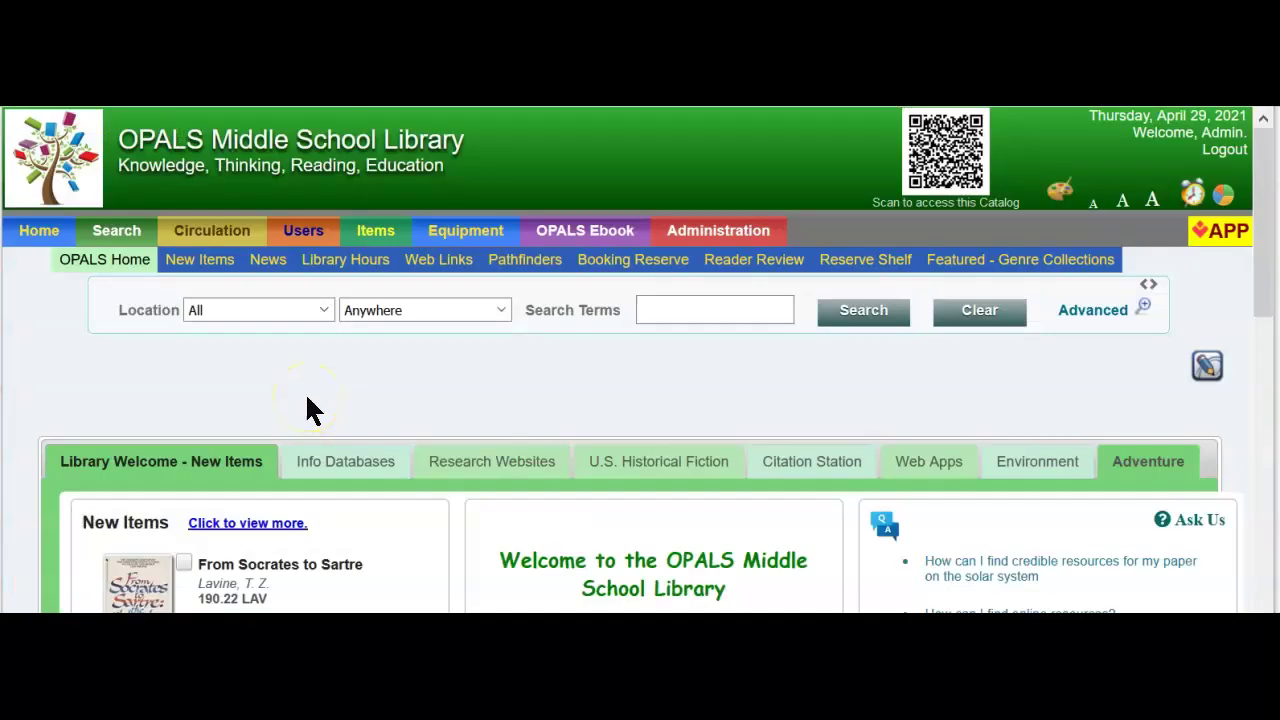
{"action": "left_click", "coordinate": [301, 390]}
{"action": "left_click", "coordinate": [266, 376]}
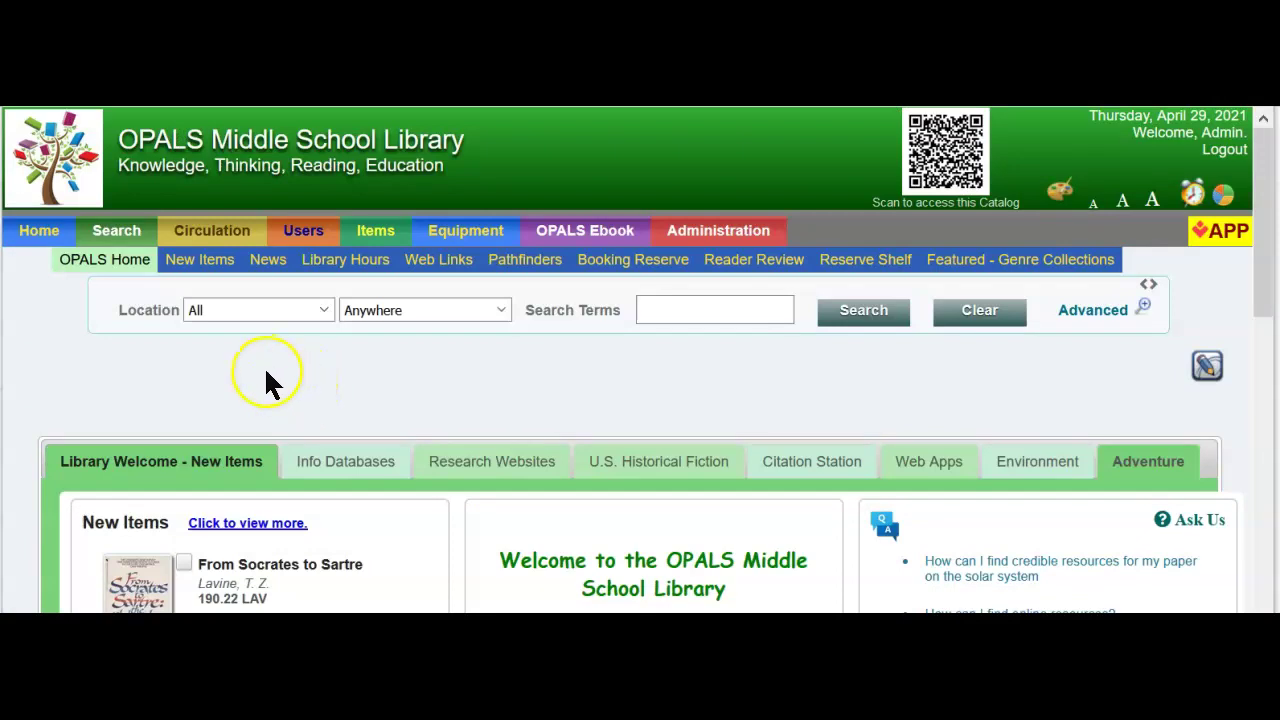
{"action": "left_click", "coordinate": [504, 312]}
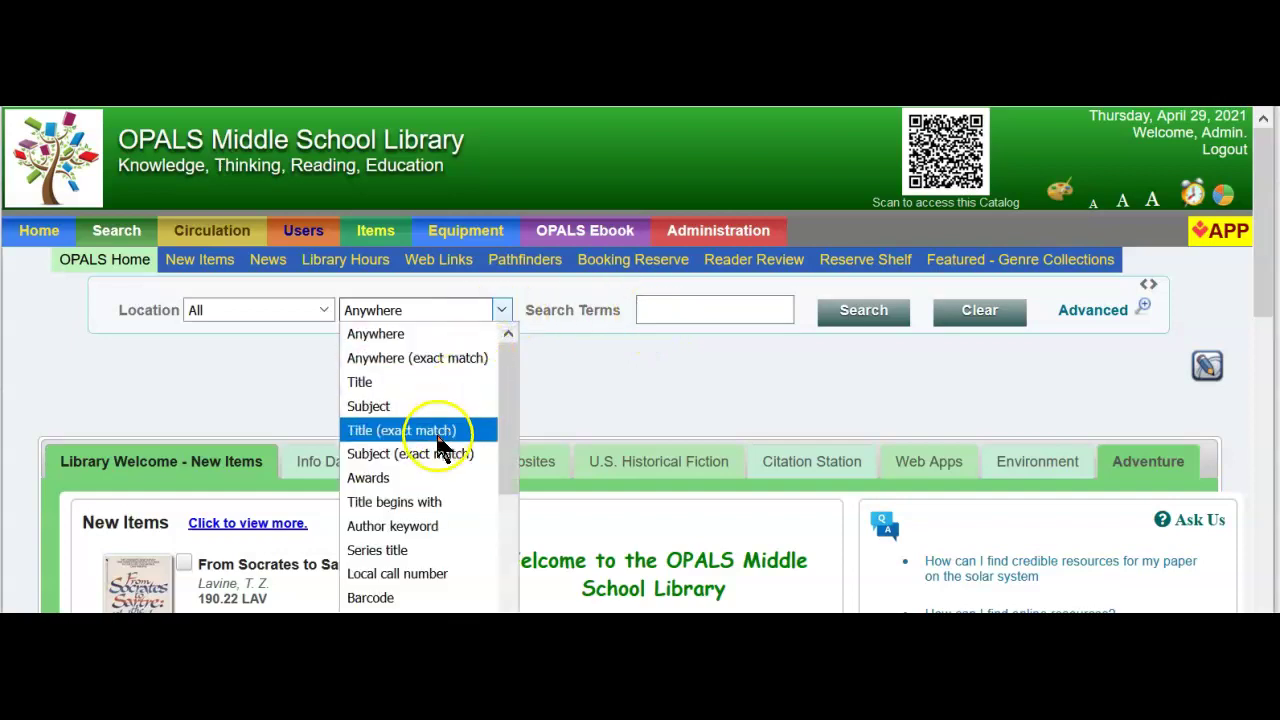
{"action": "left_click", "coordinate": [395, 597]}
{"action": "left_click", "coordinate": [671, 311]}
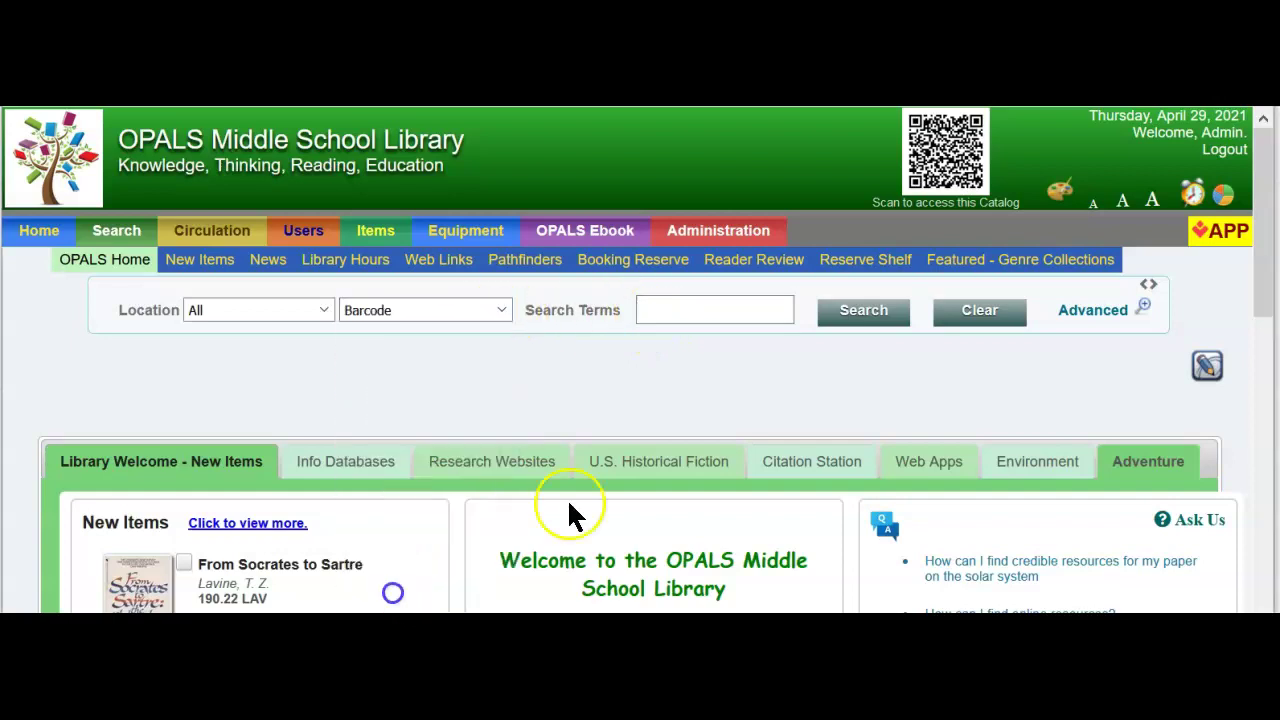
{"action": "type", "text": "temp"}
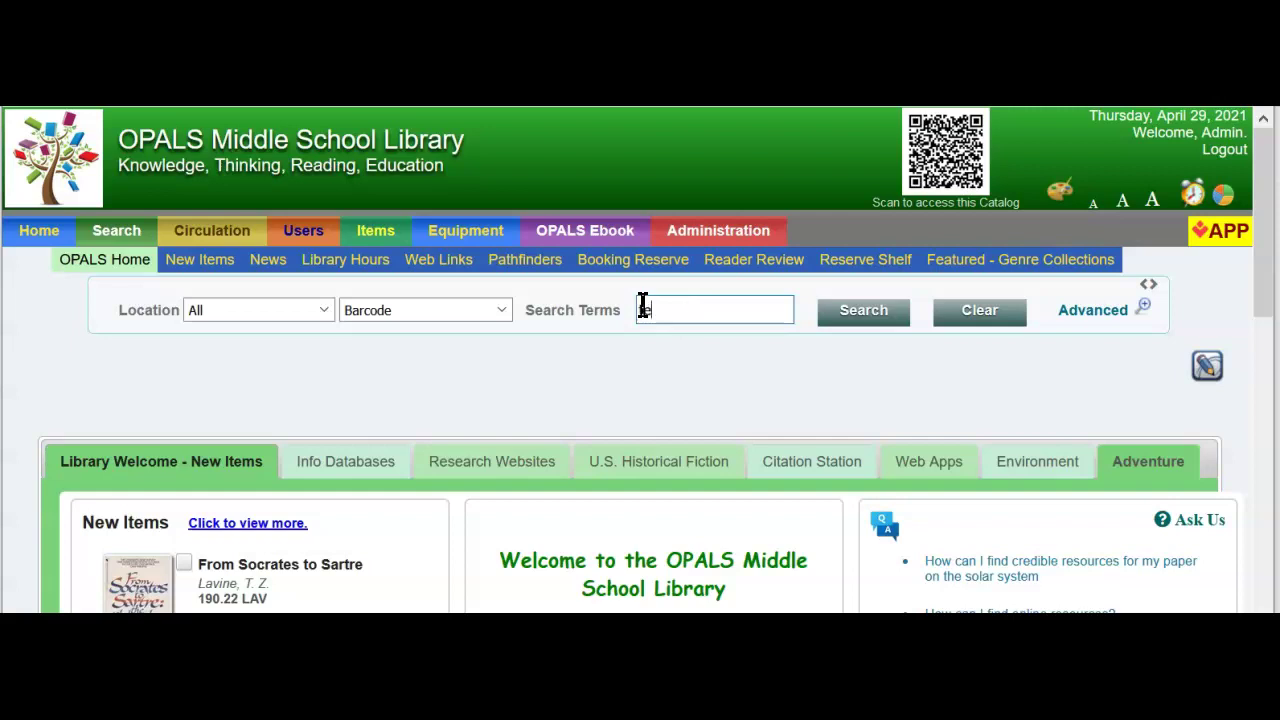
{"action": "type", "text": "0001"}
{"action": "left_click", "coordinate": [886, 318]}
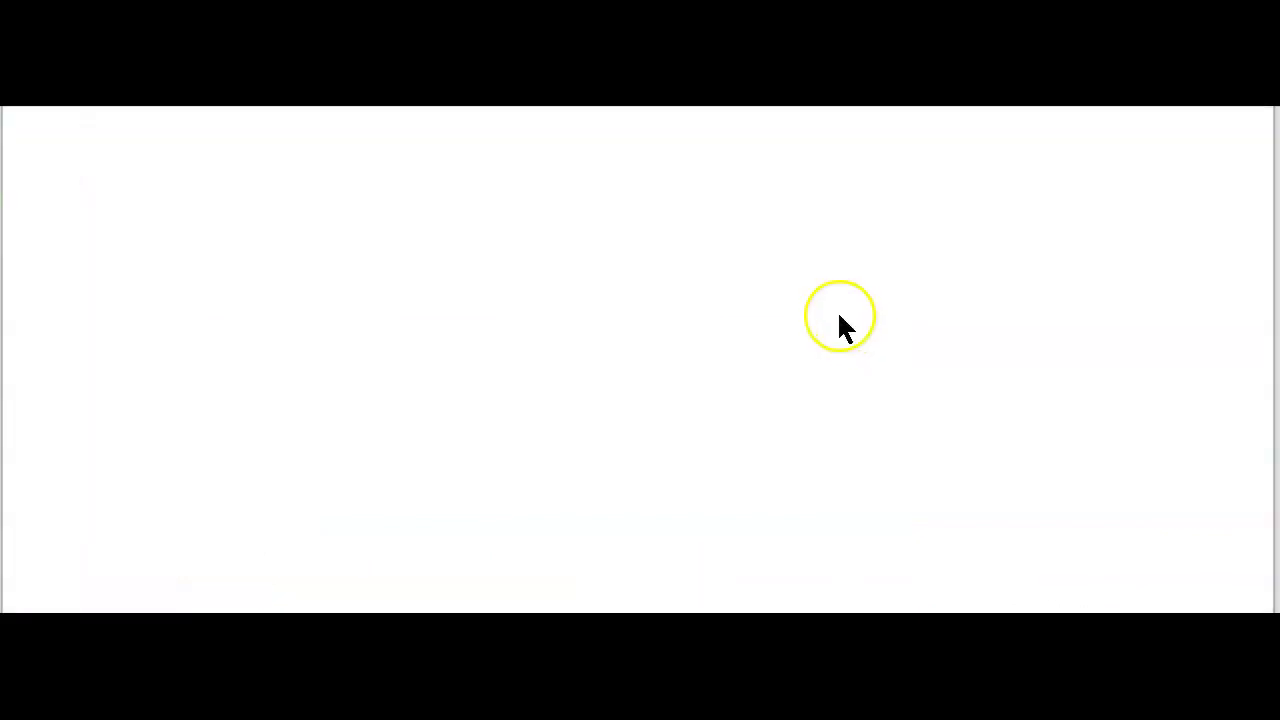
{"action": "scroll", "coordinate": [840, 320], "scroll_direction": "down", "scroll_amount": 2}
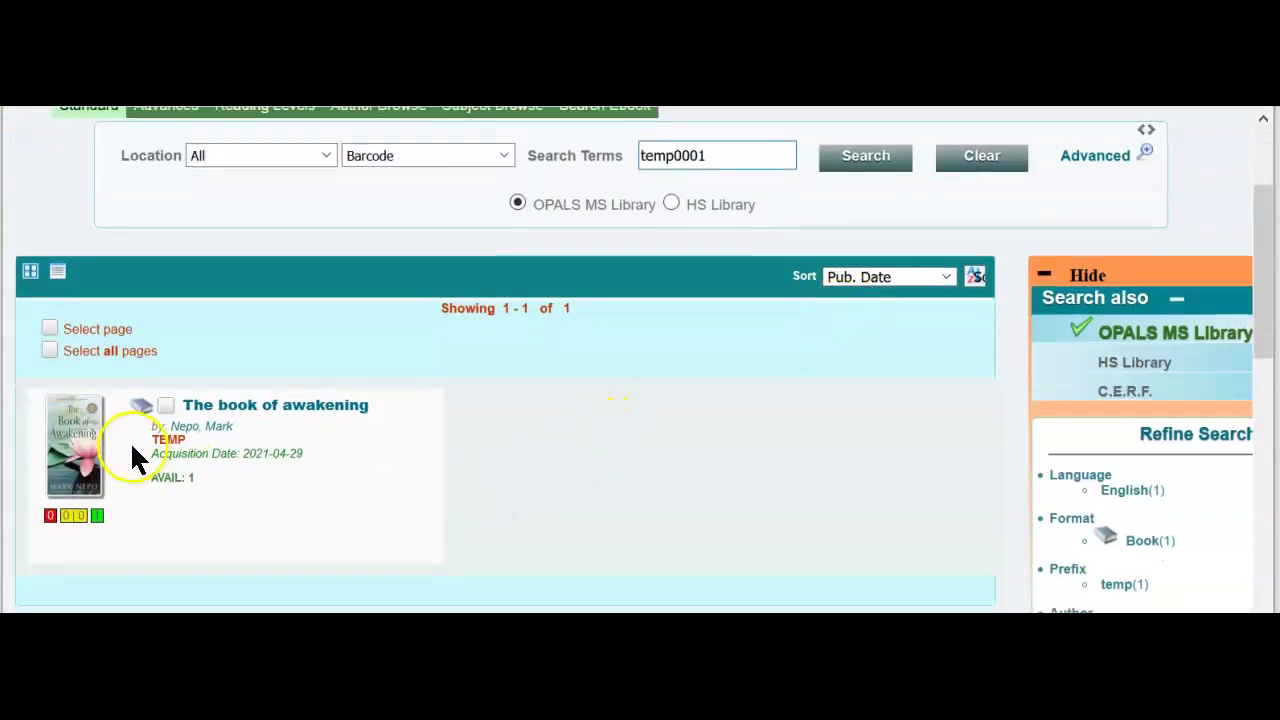
{"action": "left_click_drag", "start_coordinate": [186, 440], "coordinate": [156, 442]}
{"action": "left_click", "coordinate": [348, 509]}
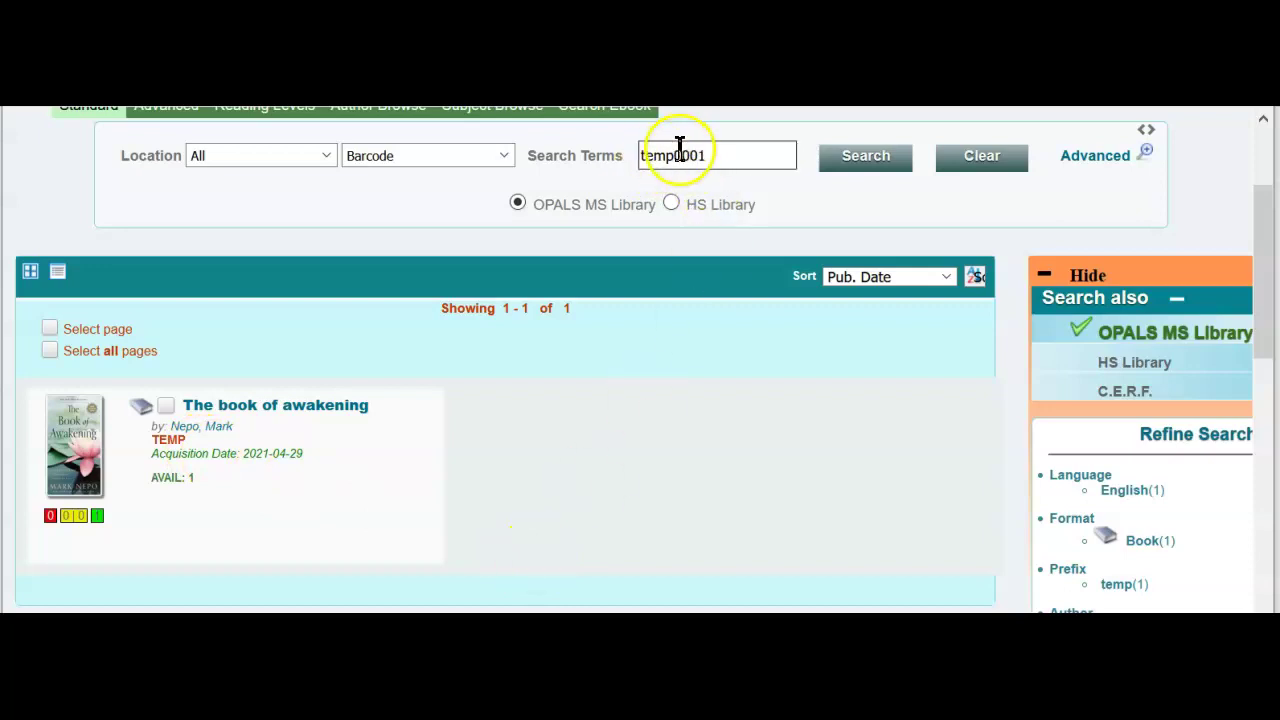
Go to the circulation Loans page and look up the borrowing student's account by full name
{"action": "scroll", "coordinate": [646, 434], "scroll_direction": "up", "scroll_amount": 3}
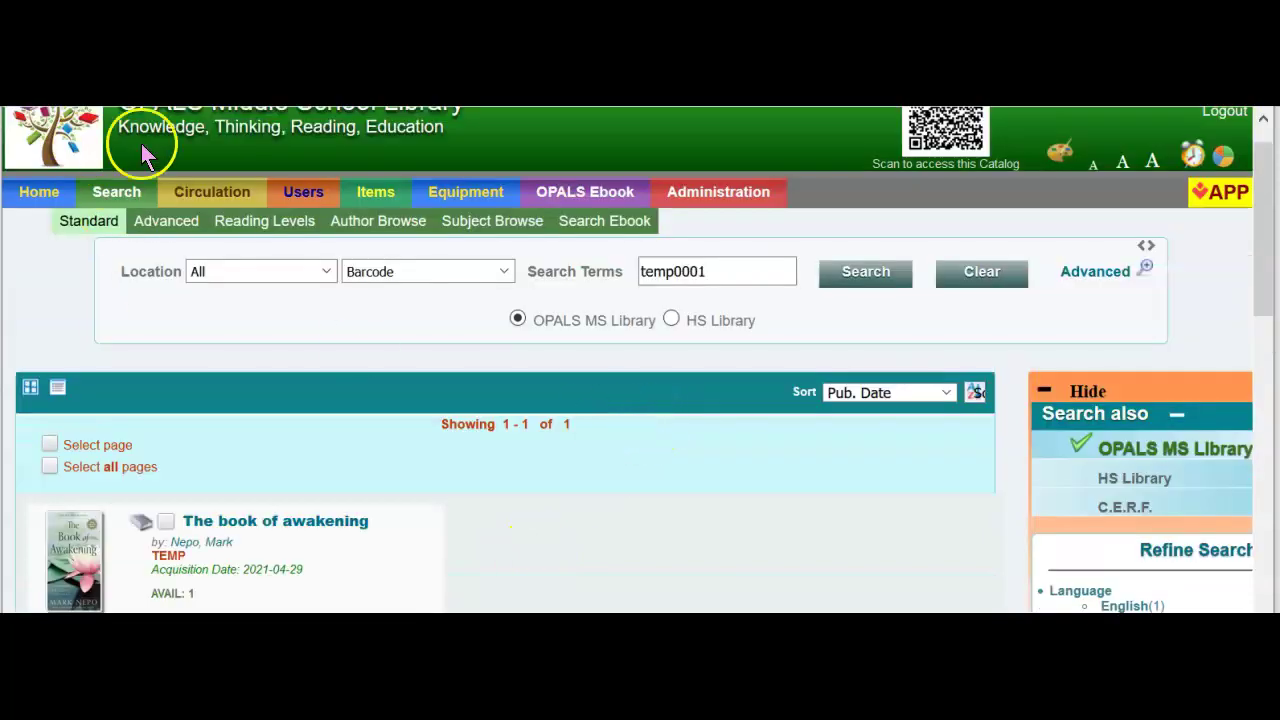
{"action": "mouse_move", "coordinate": [205, 192]}
{"action": "scroll", "coordinate": [210, 240], "scroll_direction": "up", "scroll_amount": 1}
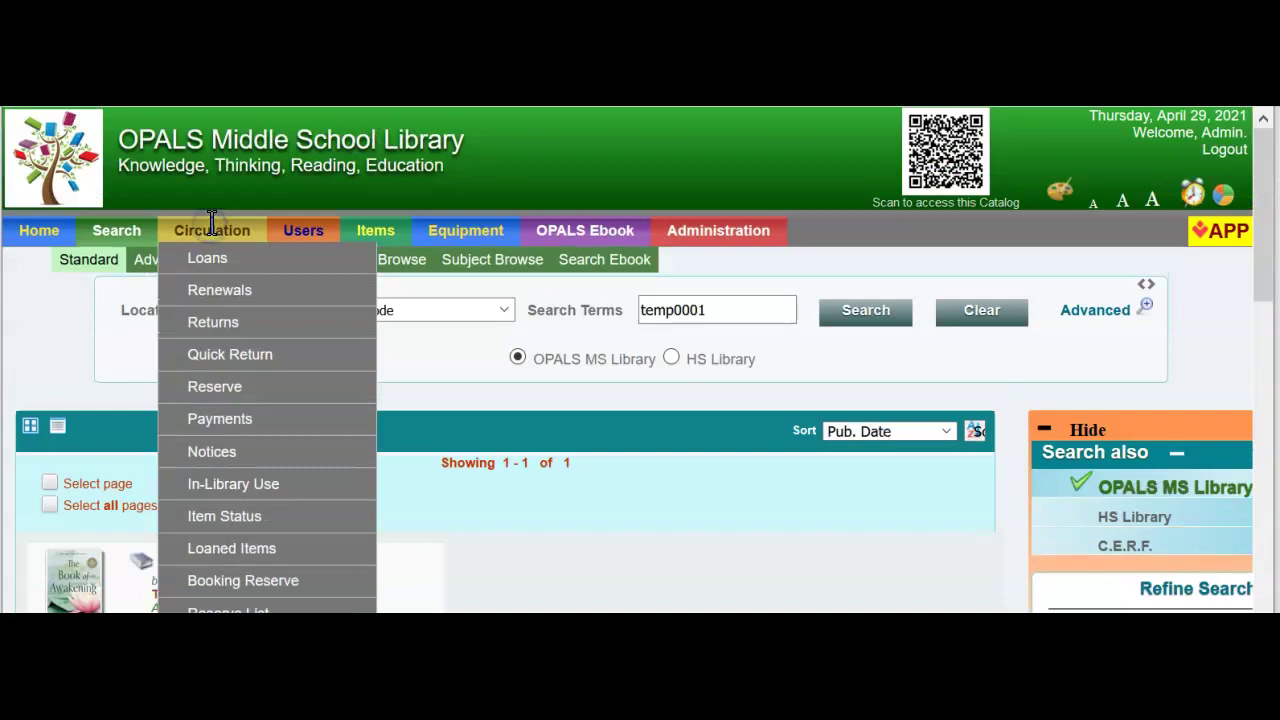
{"action": "left_click", "coordinate": [207, 258]}
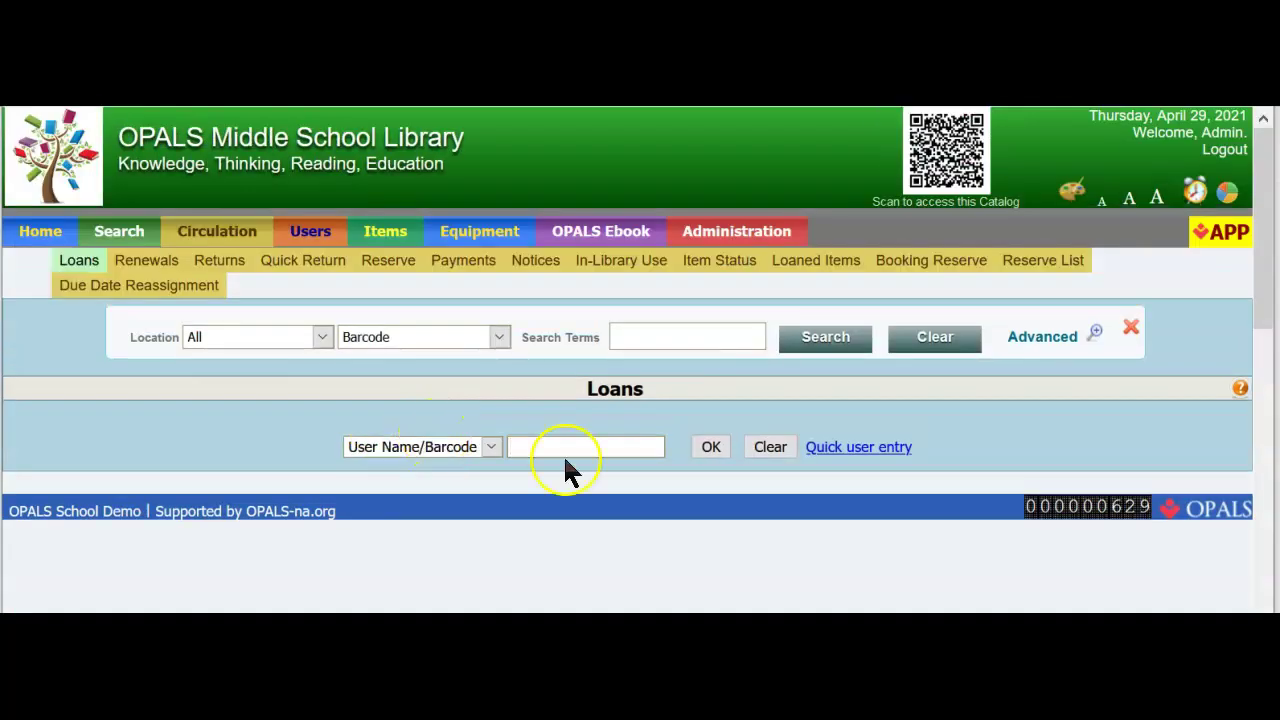
{"action": "left_click", "coordinate": [576, 442]}
{"action": "type", "text": "john smith"}
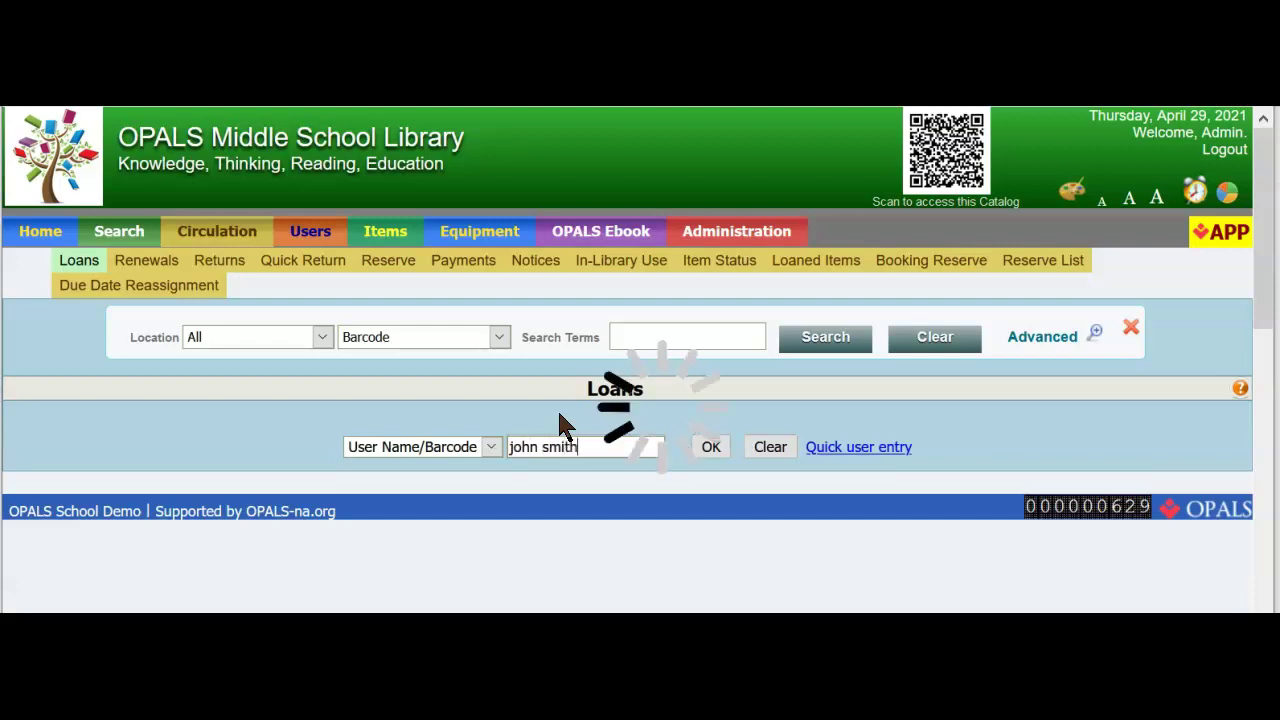
{"action": "key", "text": "Return"}
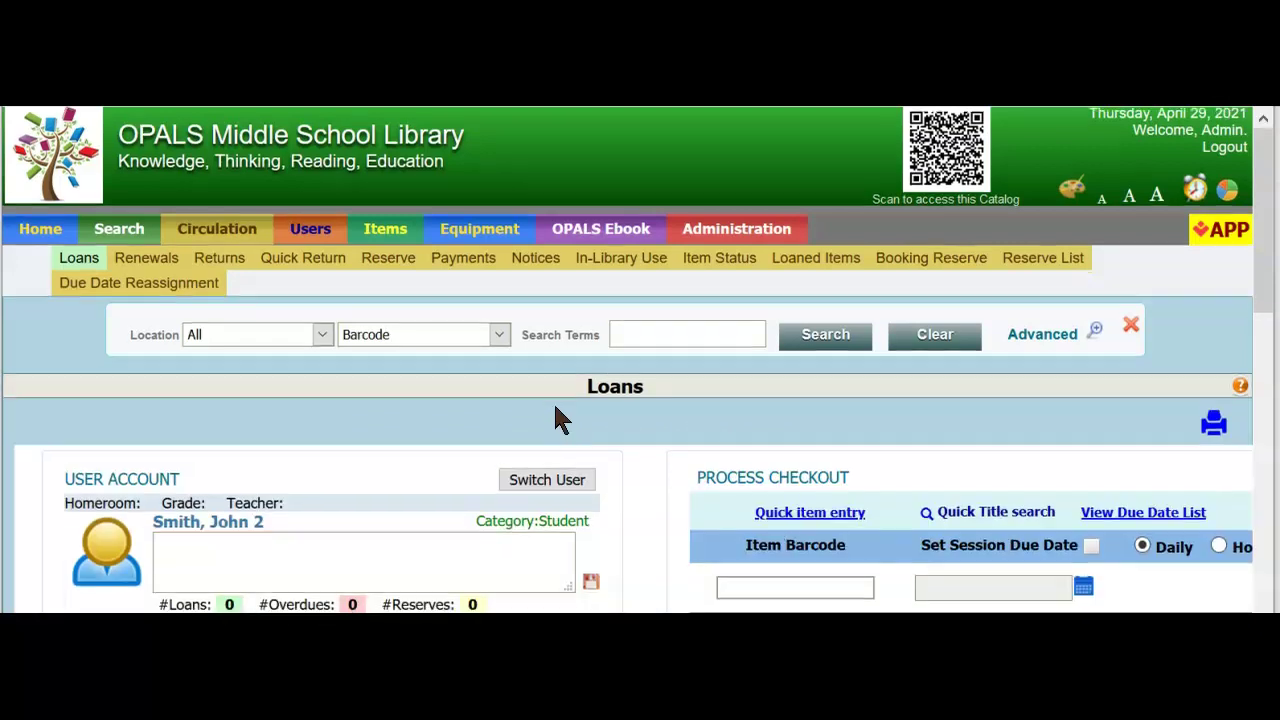
Check out the item with barcode TEMP0001 to the student and review the loan list
{"action": "scroll", "coordinate": [557, 410], "scroll_direction": "down", "scroll_amount": 1}
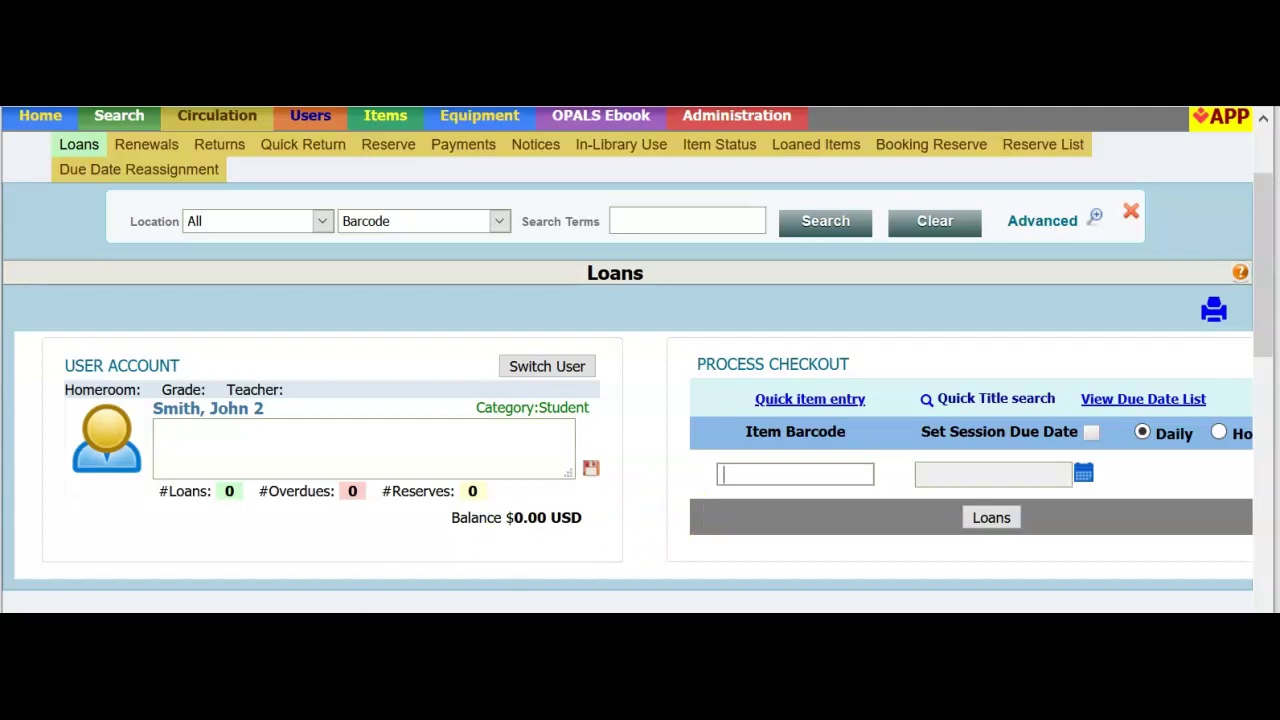
{"action": "type", "text": "TEMP0001"}
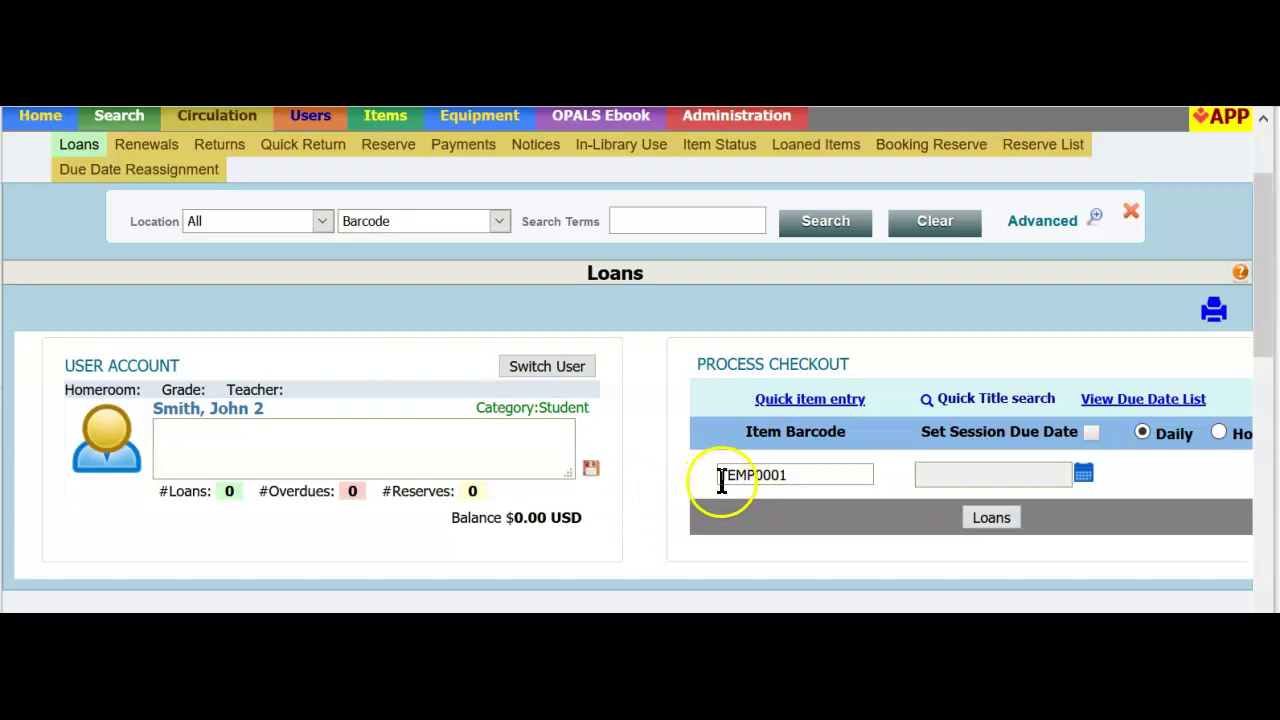
{"action": "left_click", "coordinate": [980, 518]}
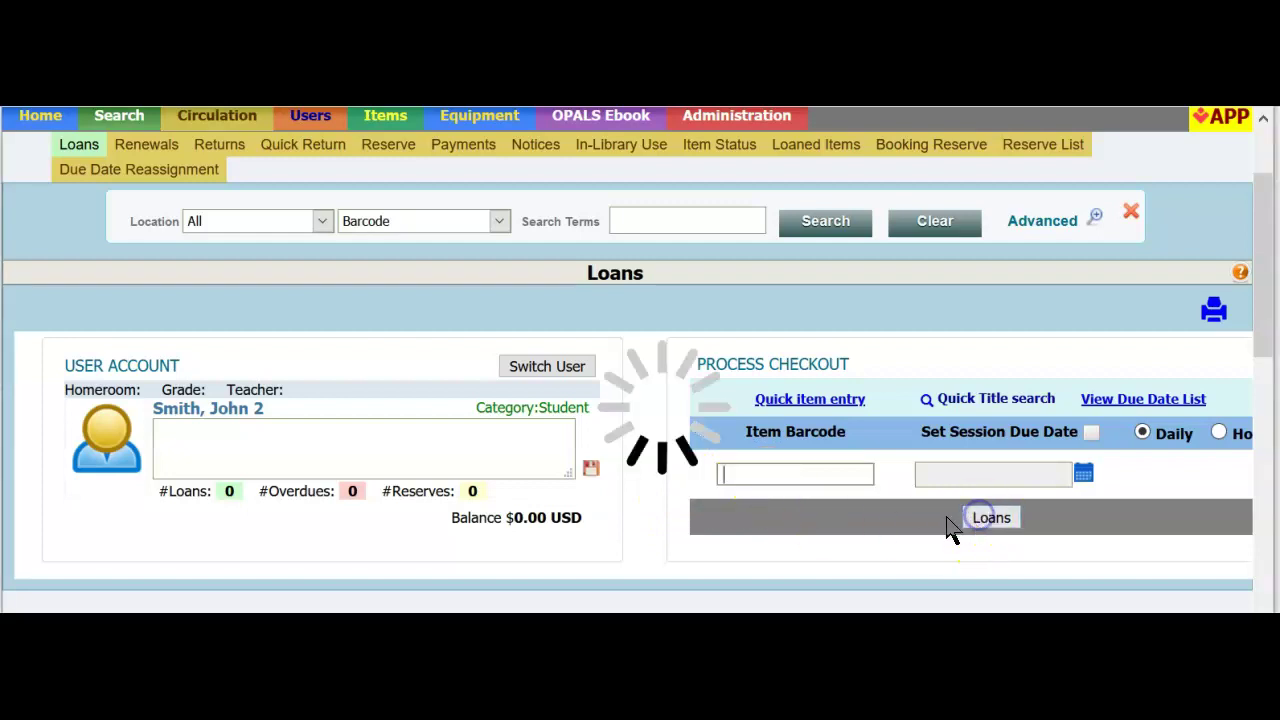
{"action": "scroll", "coordinate": [809, 504], "scroll_direction": "down", "scroll_amount": 1}
{"action": "scroll", "coordinate": [810, 508], "scroll_direction": "down", "scroll_amount": 3}
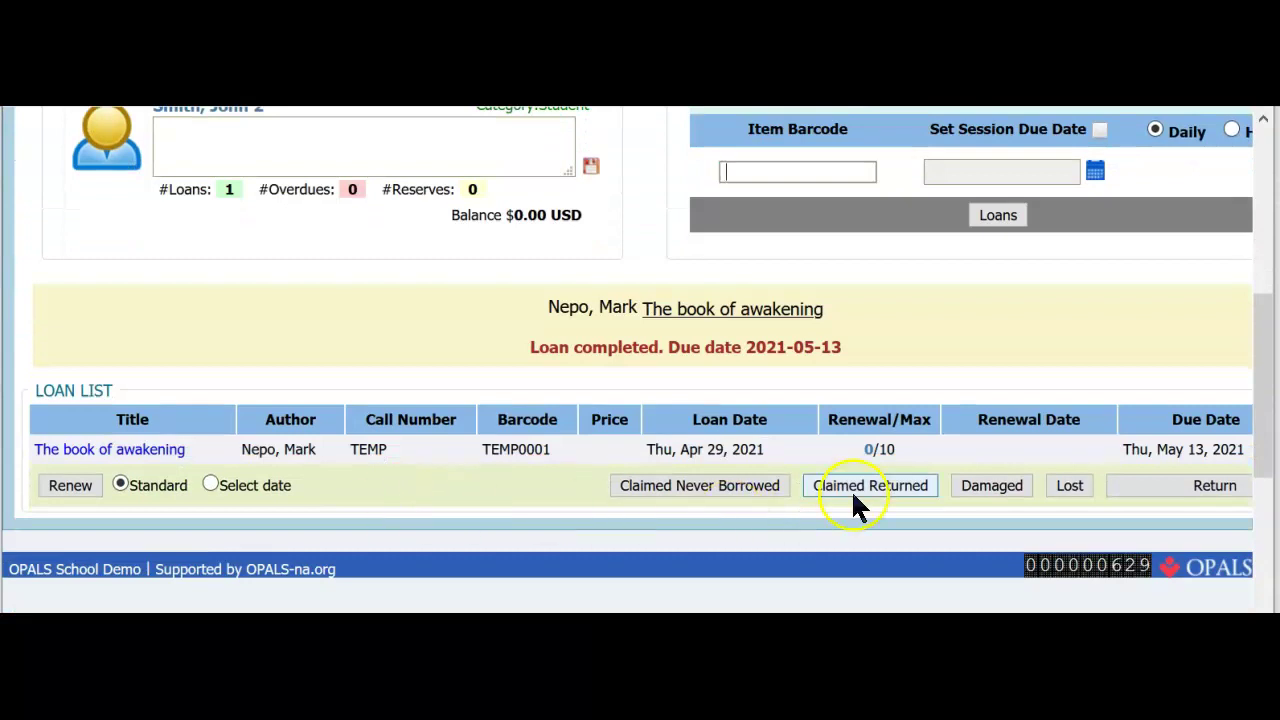
Return the item with barcode TEMP0001 on the circulation Returns page in OK condition and review the return result
{"action": "scroll", "coordinate": [556, 500], "scroll_direction": "up", "scroll_amount": 5}
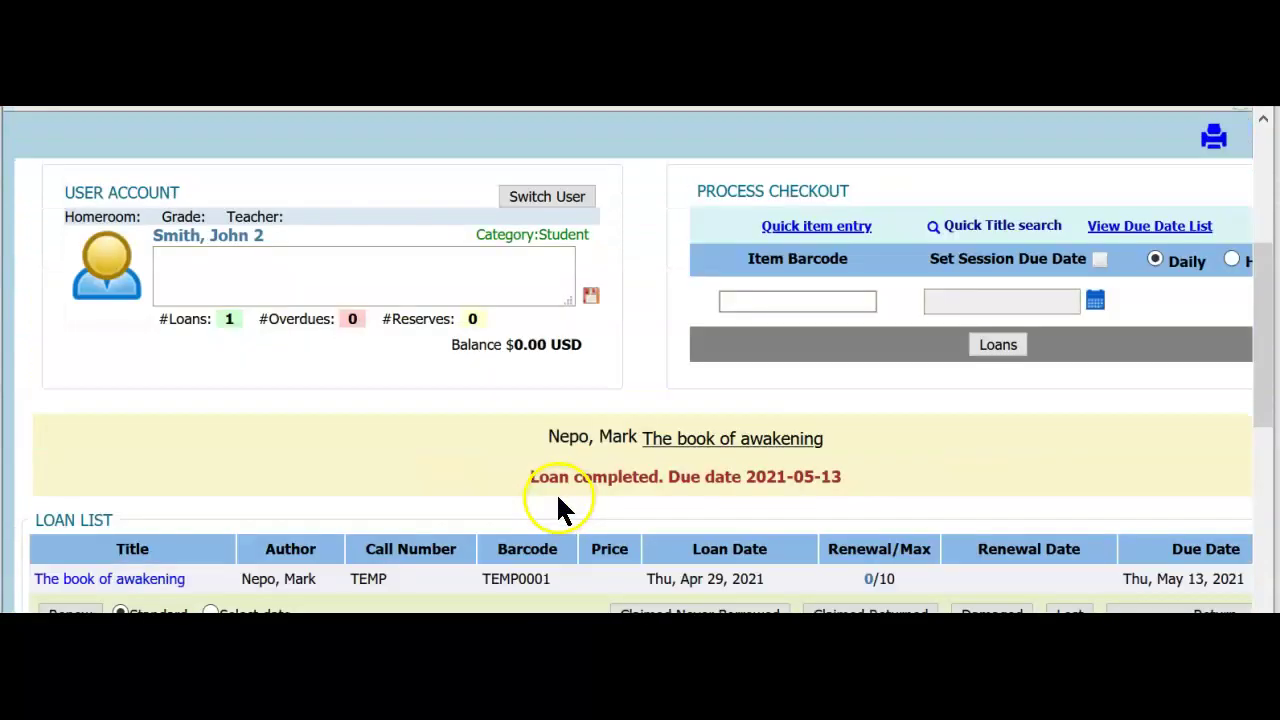
{"action": "mouse_move", "coordinate": [220, 190]}
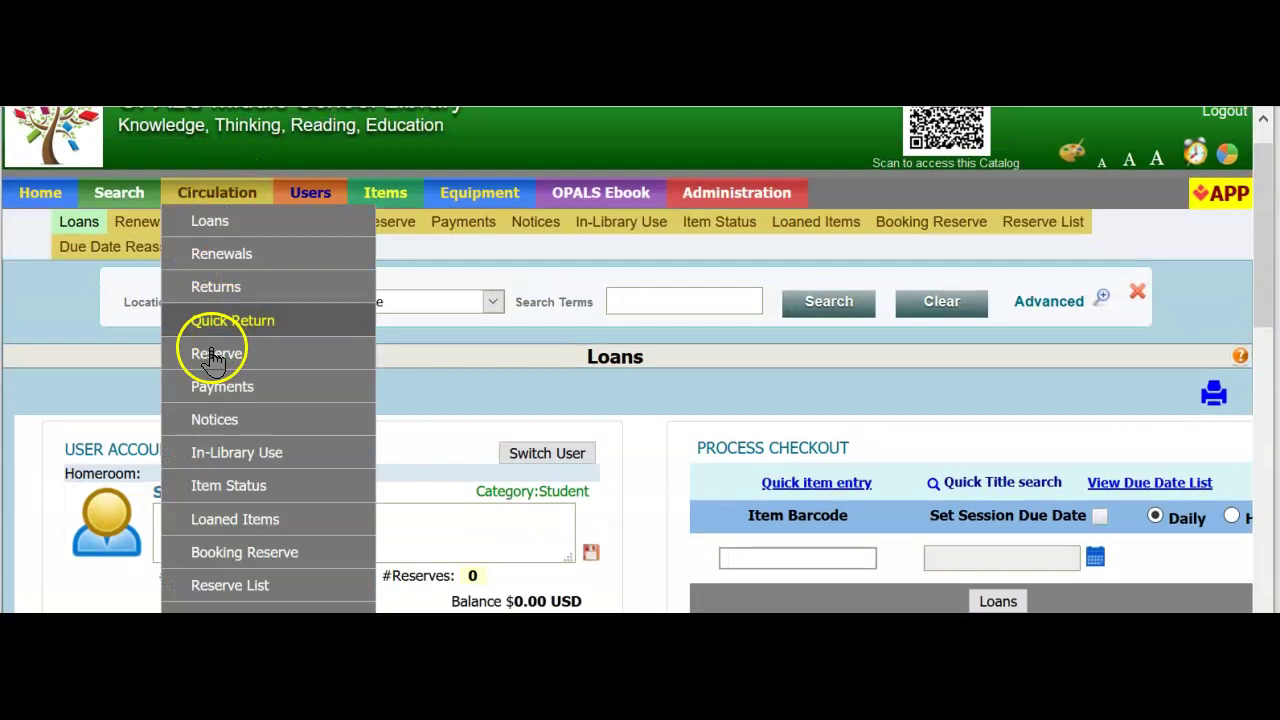
{"action": "scroll", "coordinate": [210, 285], "scroll_direction": "up", "scroll_amount": 1}
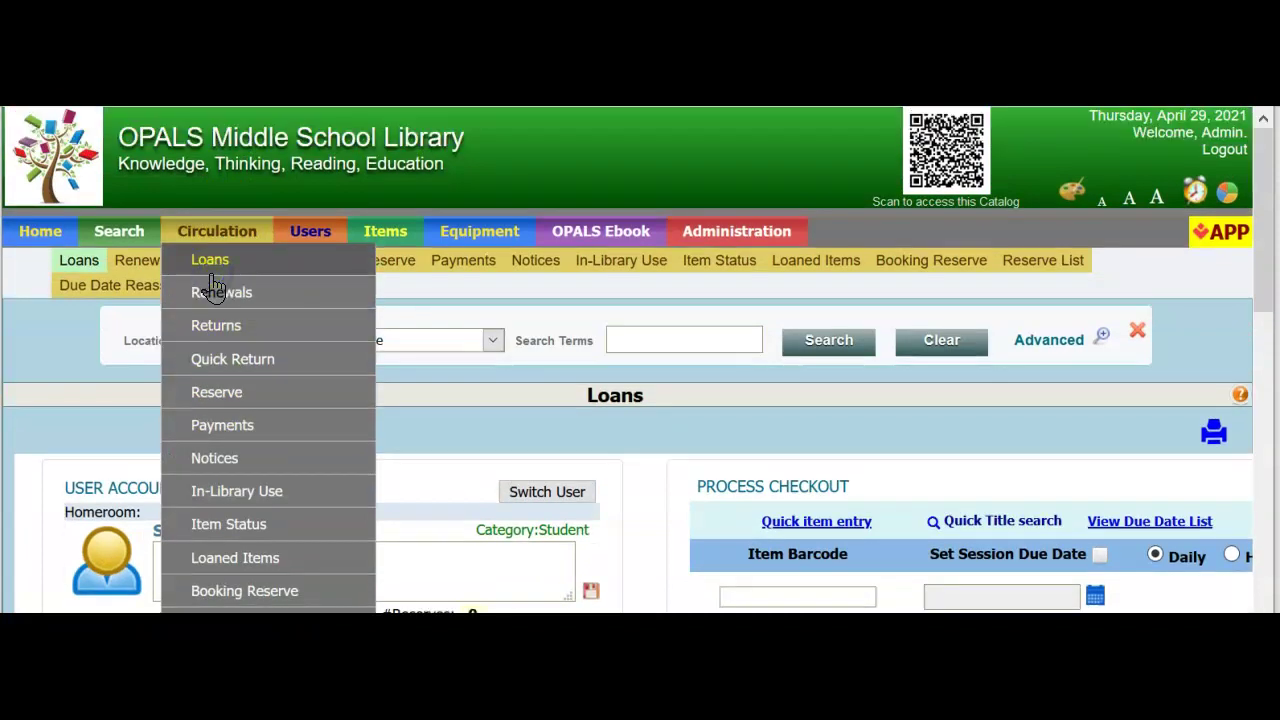
{"action": "left_click", "coordinate": [216, 325]}
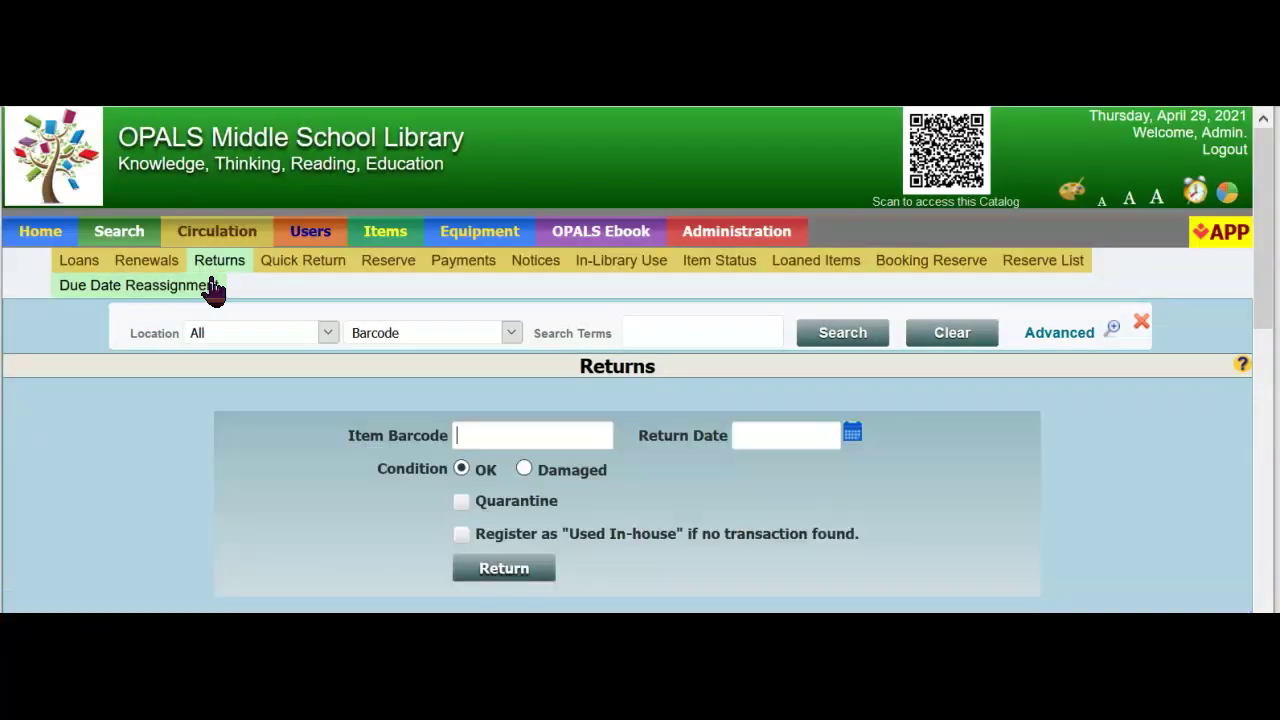
{"action": "type", "text": "TEM"}
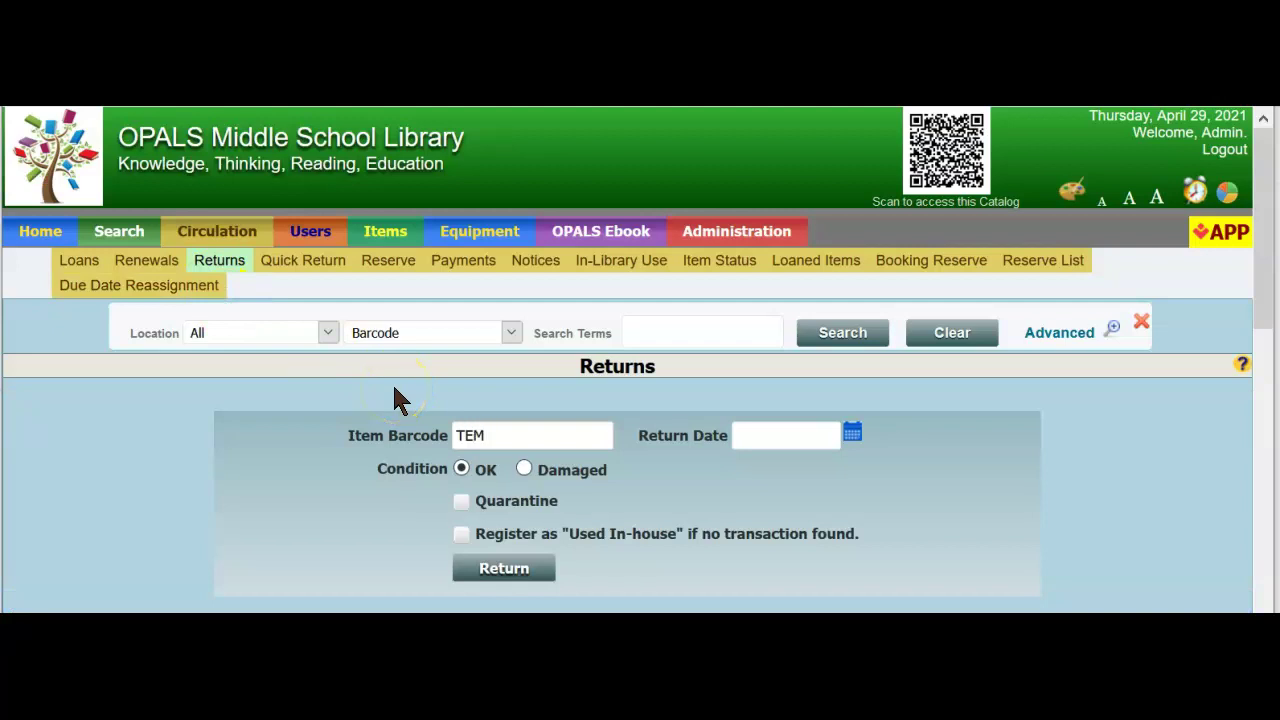
{"action": "type", "text": "P0001"}
{"action": "left_click", "coordinate": [500, 565]}
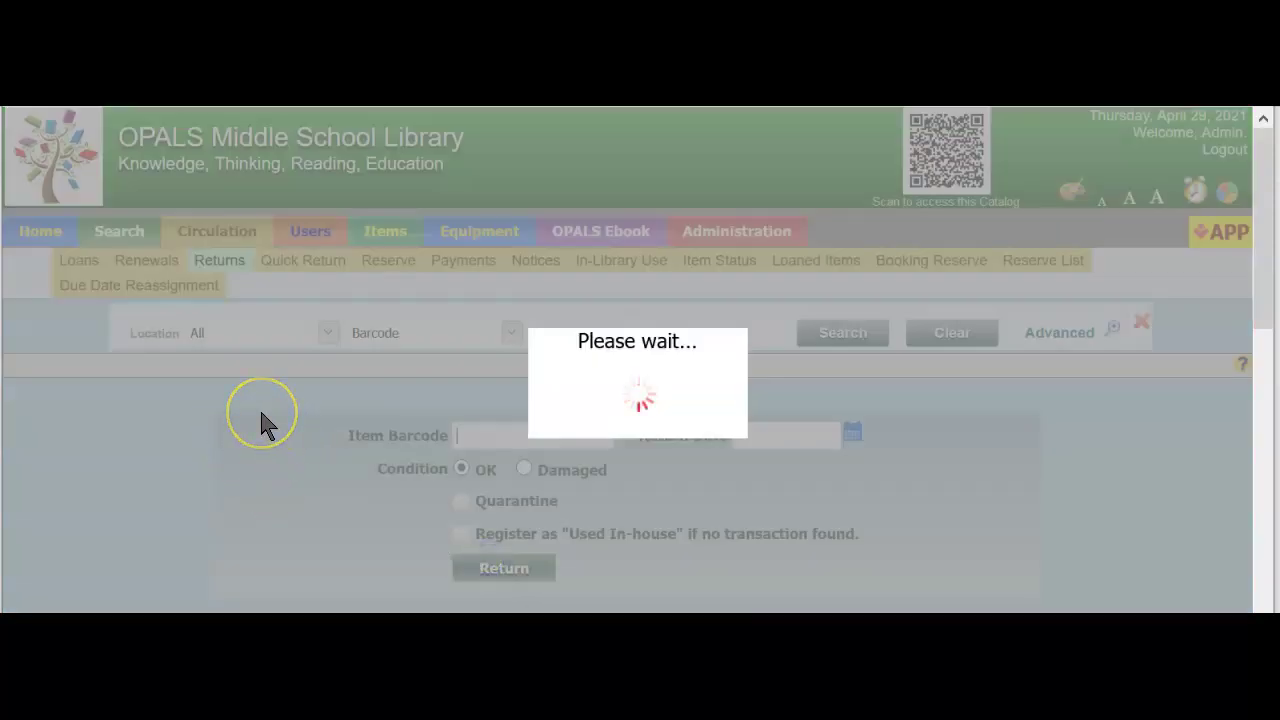
{"action": "scroll", "coordinate": [259, 405], "scroll_direction": "down", "scroll_amount": 3}
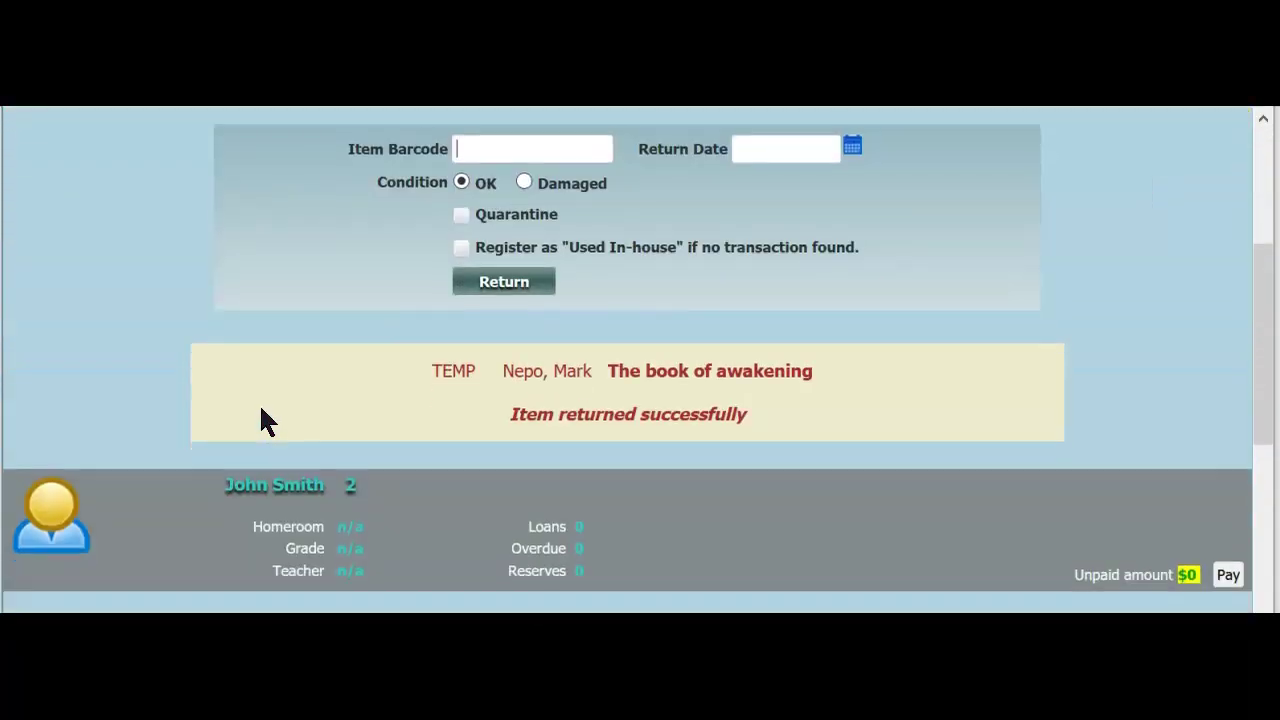
Search the catalog by barcode for TEMP0001 across all locations again and check the returned temporary item's record and availability
{"action": "scroll", "coordinate": [666, 445], "scroll_direction": "up", "scroll_amount": 3}
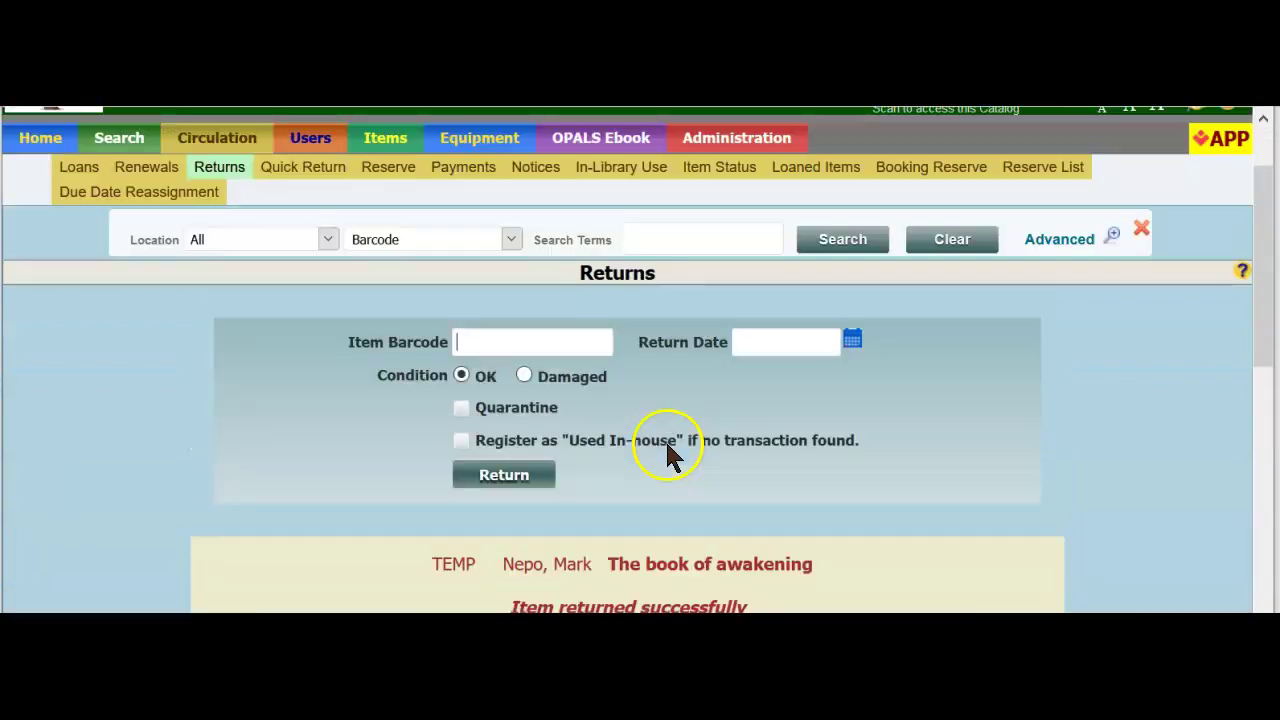
{"action": "left_click", "coordinate": [646, 326]}
{"action": "type", "text": "TE"}
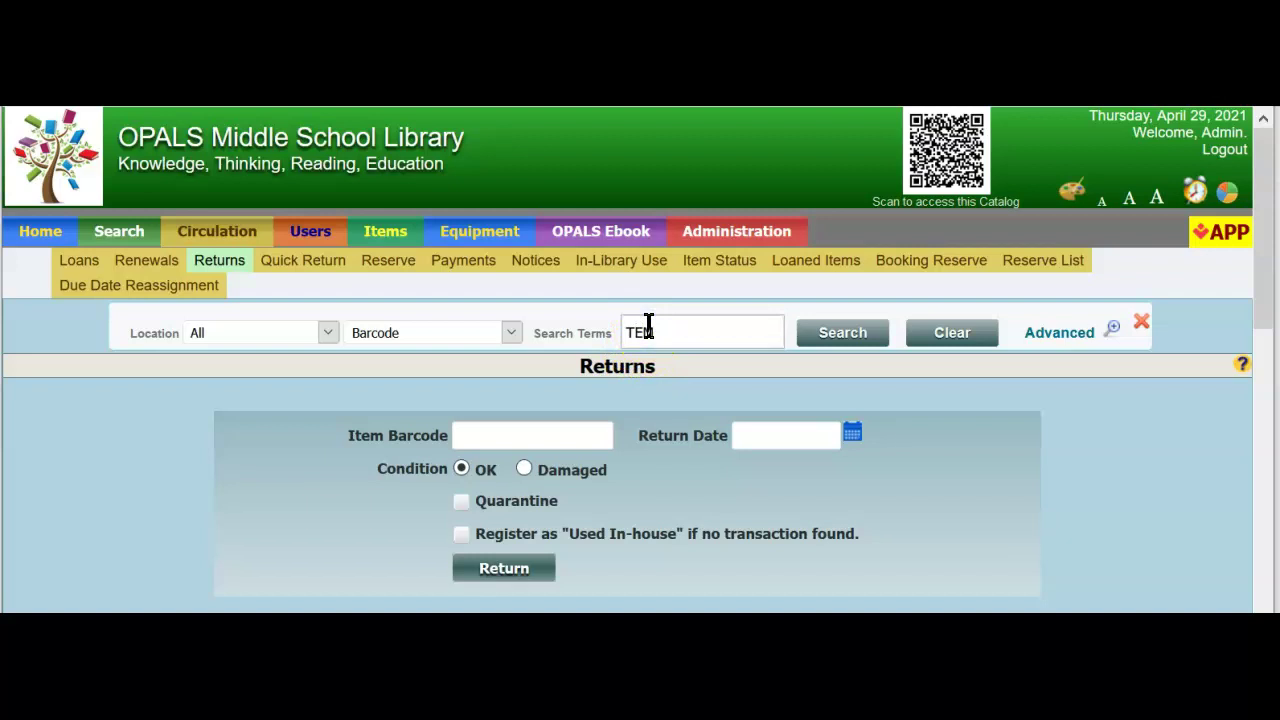
{"action": "type", "text": "MP0001"}
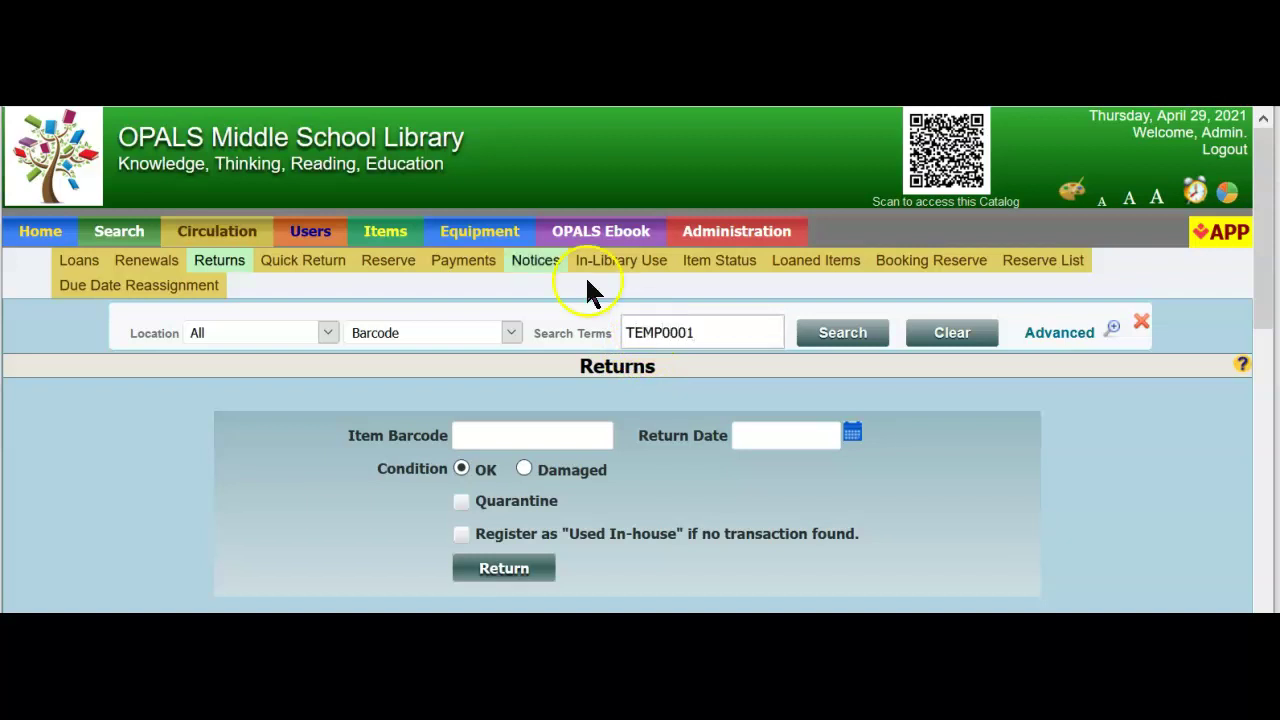
{"action": "left_click", "coordinate": [855, 335]}
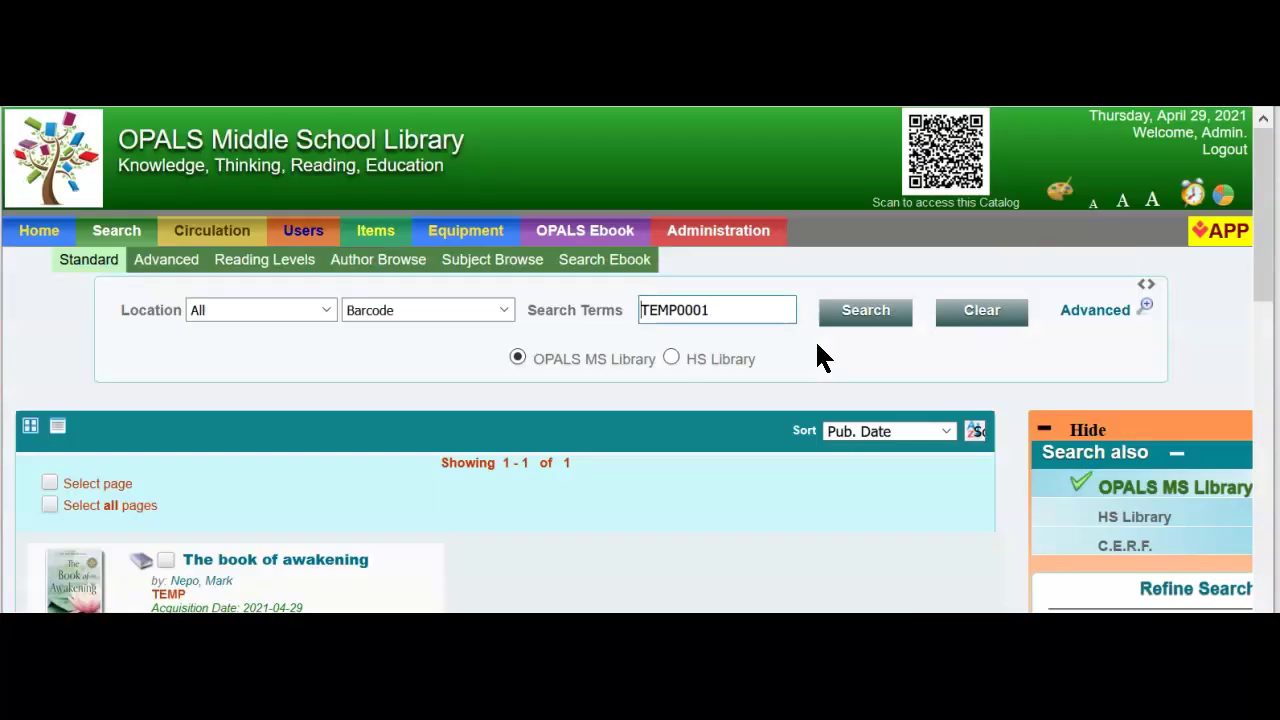
{"action": "scroll", "coordinate": [760, 370], "scroll_direction": "down", "scroll_amount": 2}
{"action": "left_click", "coordinate": [462, 538]}
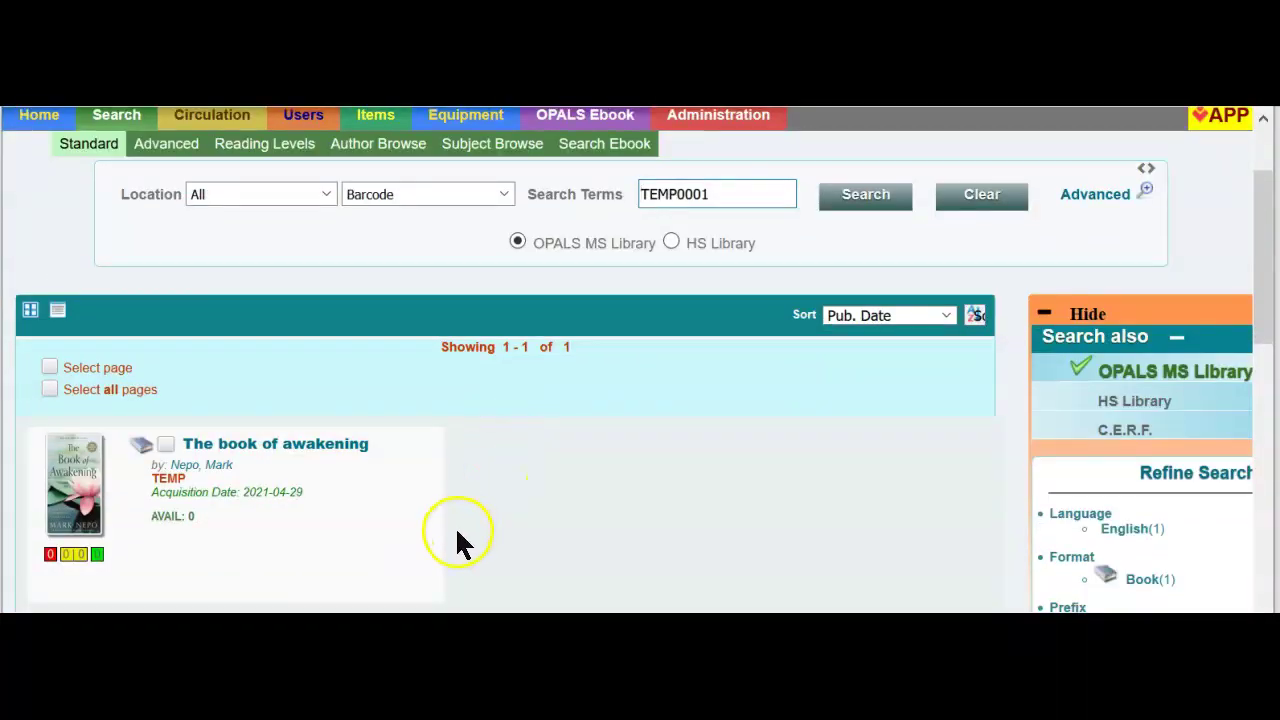
{"action": "left_click_drag", "start_coordinate": [152, 518], "coordinate": [215, 530]}
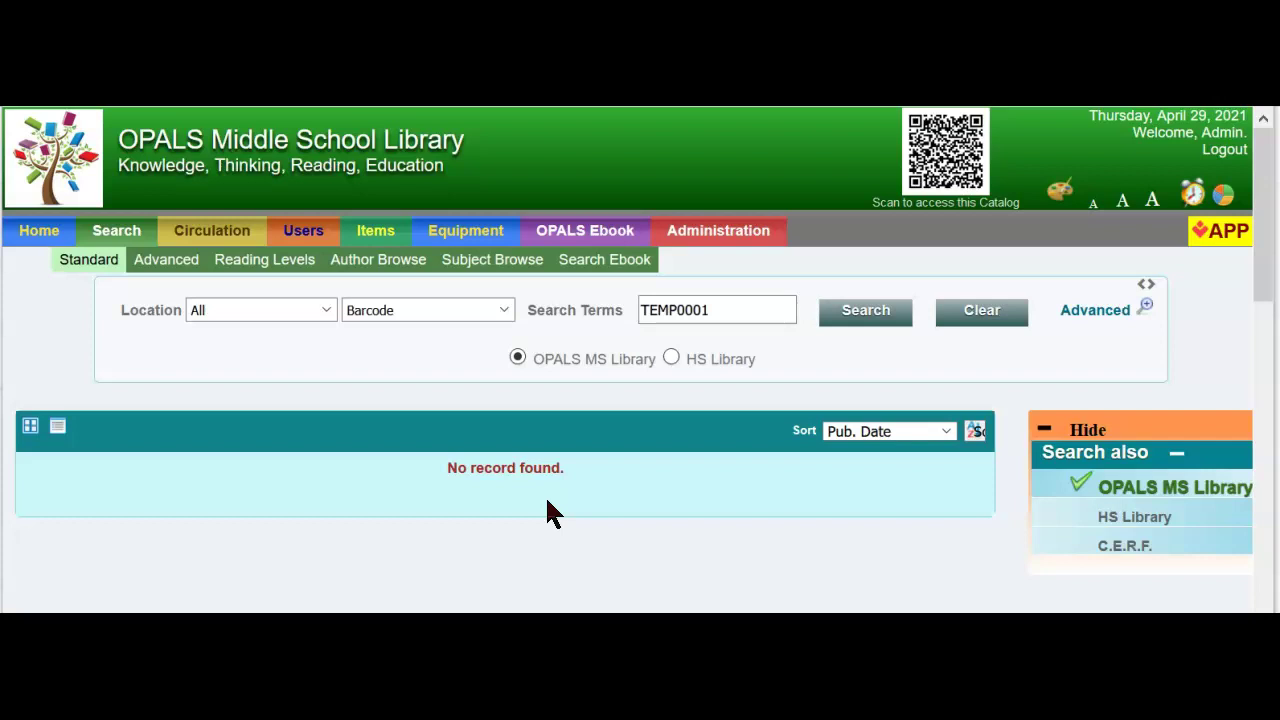
{"action": "left_click", "coordinate": [491, 447]}
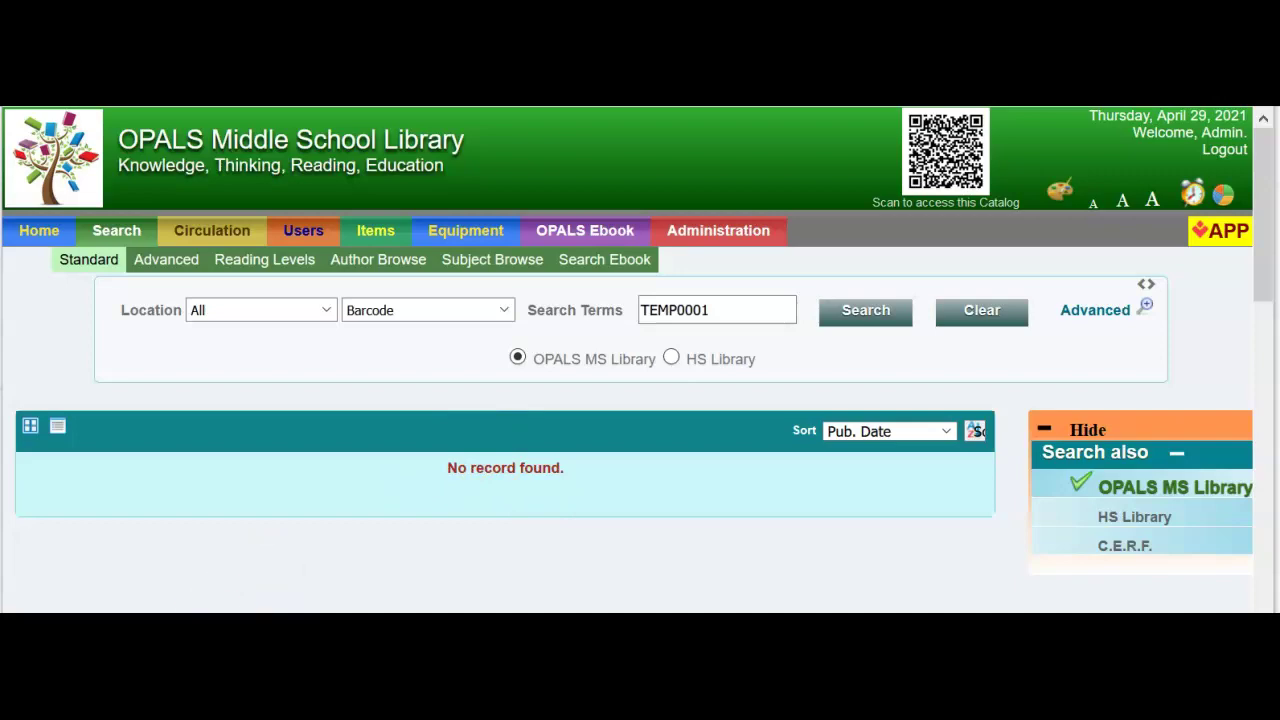